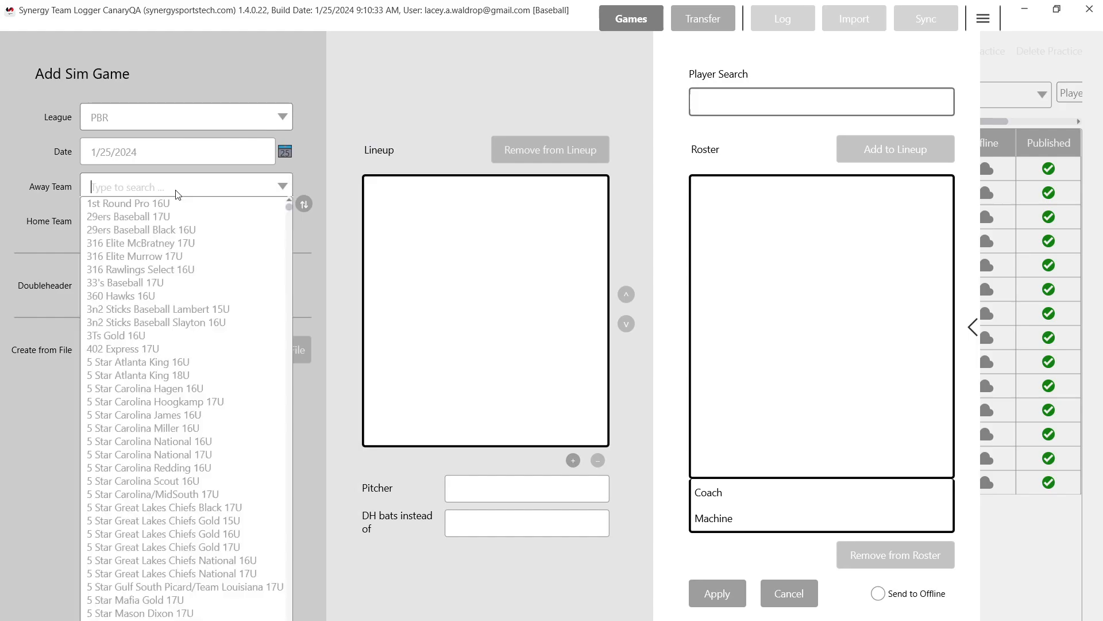
Set both the away team and the home team of the sim game to Marvel.
text(marve)
click(136, 207)
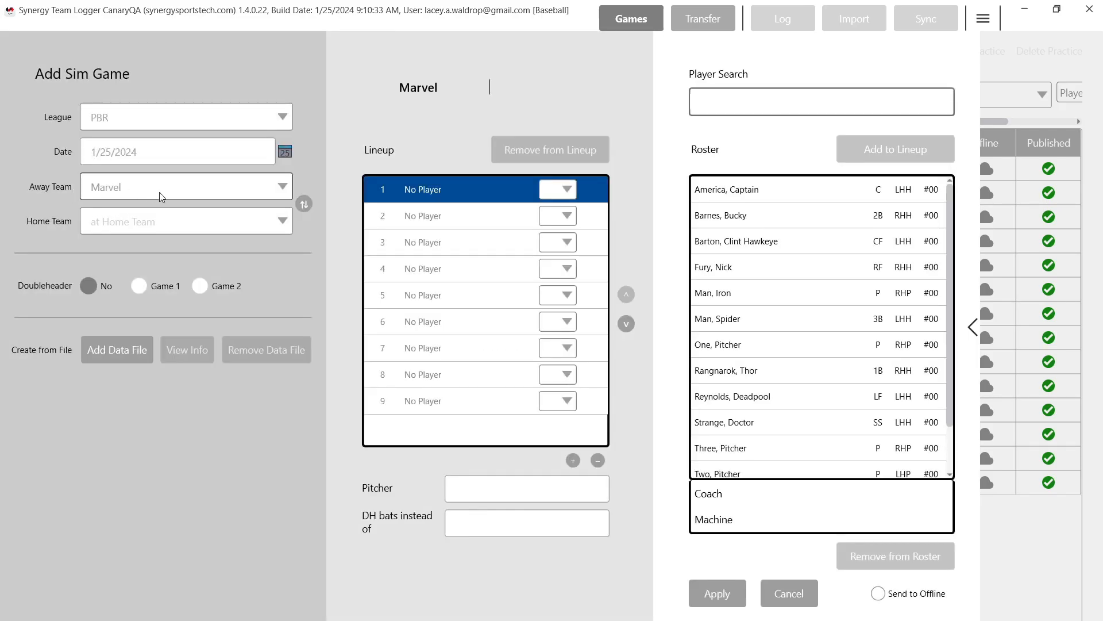
click(160, 221)
text(ma)
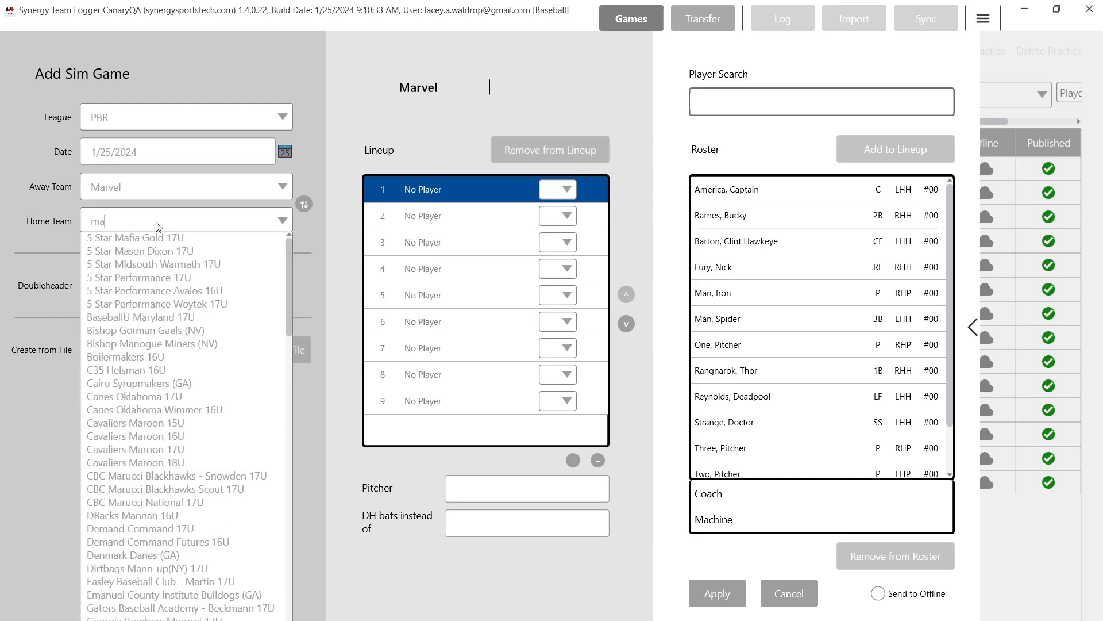
text(rve)
click(132, 239)
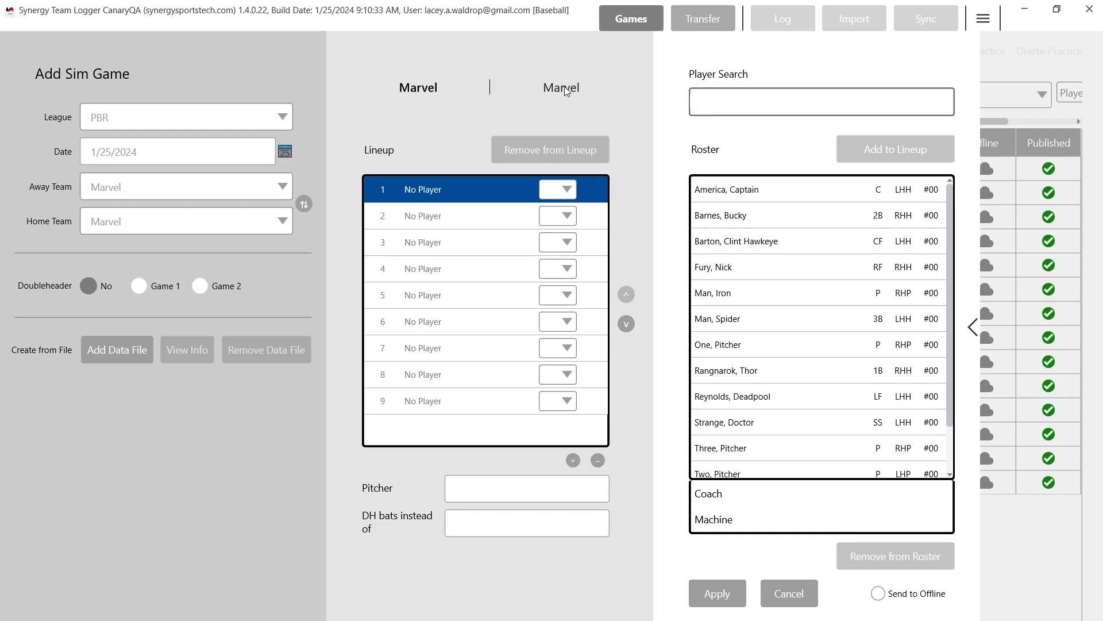
Fill away lineup spots 1 to 6 with Clint Hawkeye Barton, Nick Fury, Spider Man, Thor Rangnarok, Deadpool Reynolds and Pitcher One, in that order.
click(566, 91)
click(427, 90)
scroll(766, 311, down, 2)
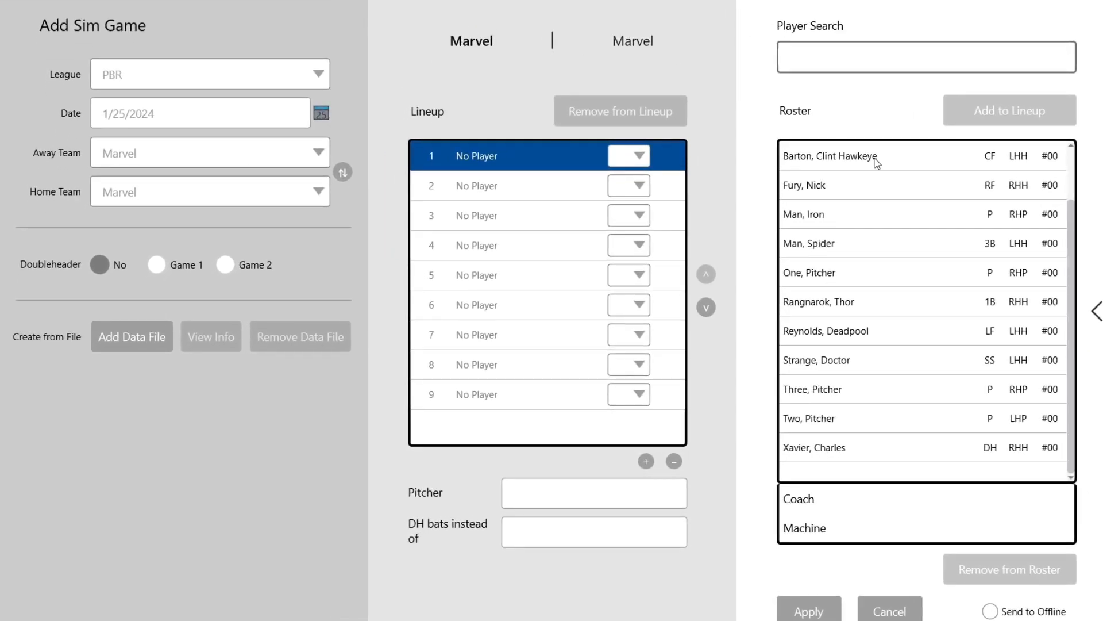
double_click(851, 157)
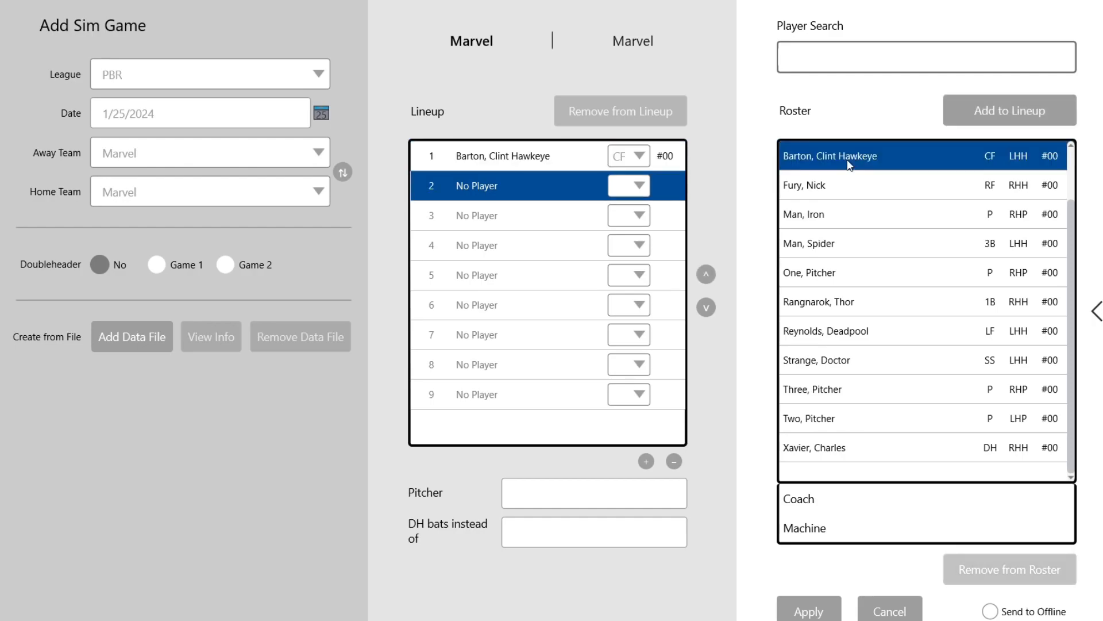
double_click(838, 185)
double_click(895, 243)
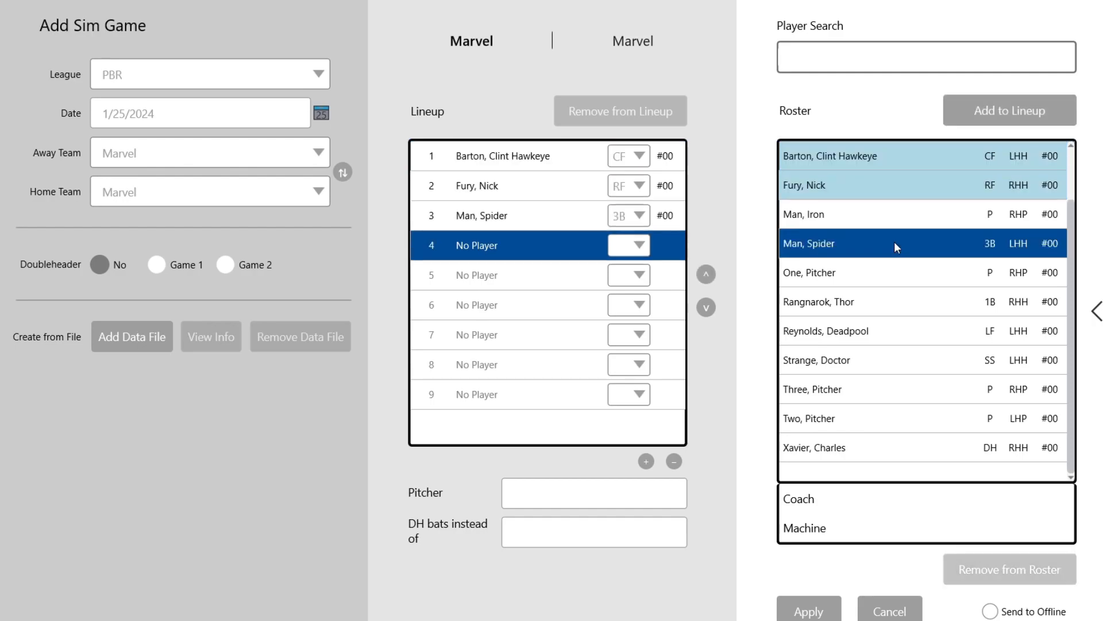
double_click(904, 301)
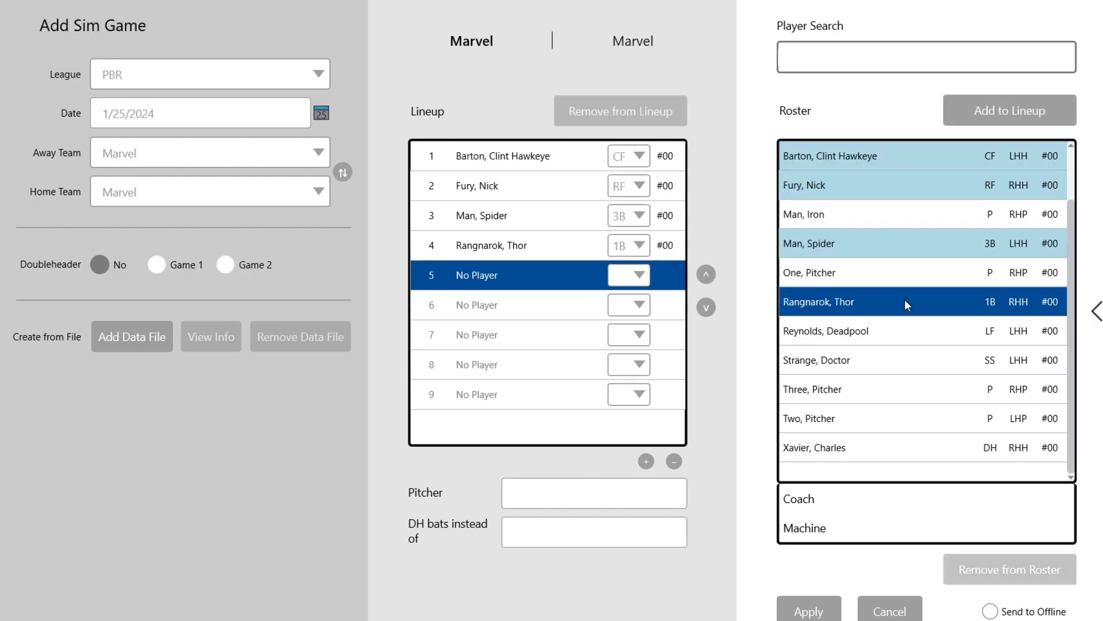
double_click(888, 329)
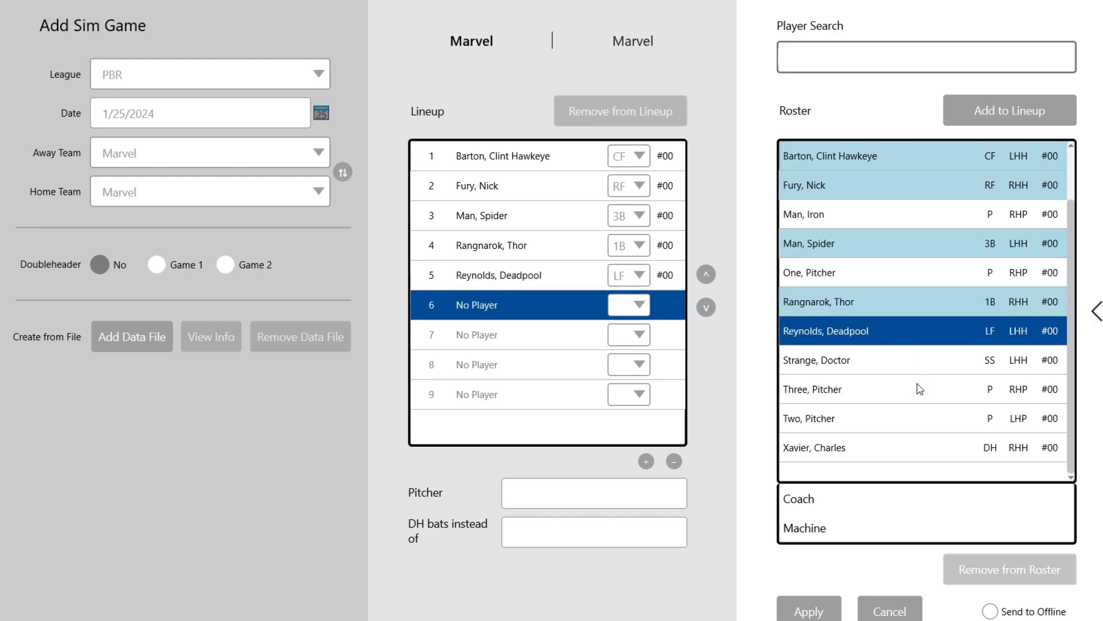
double_click(915, 274)
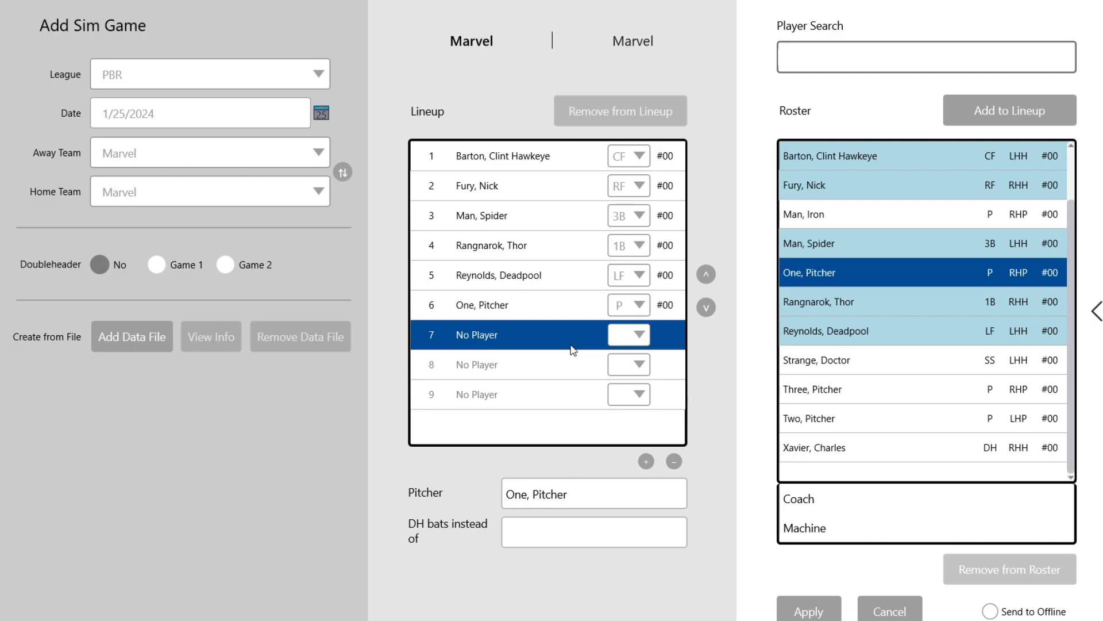
Remove the three empty spots from the away team's lineup.
click(819, 498)
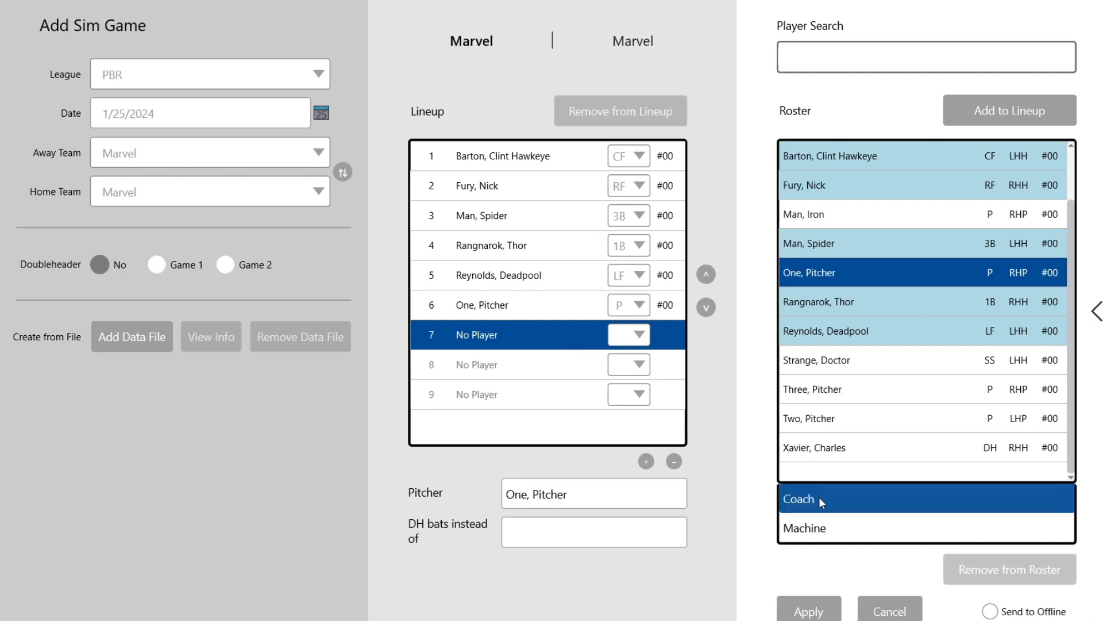
click(814, 526)
click(675, 460)
click(674, 461)
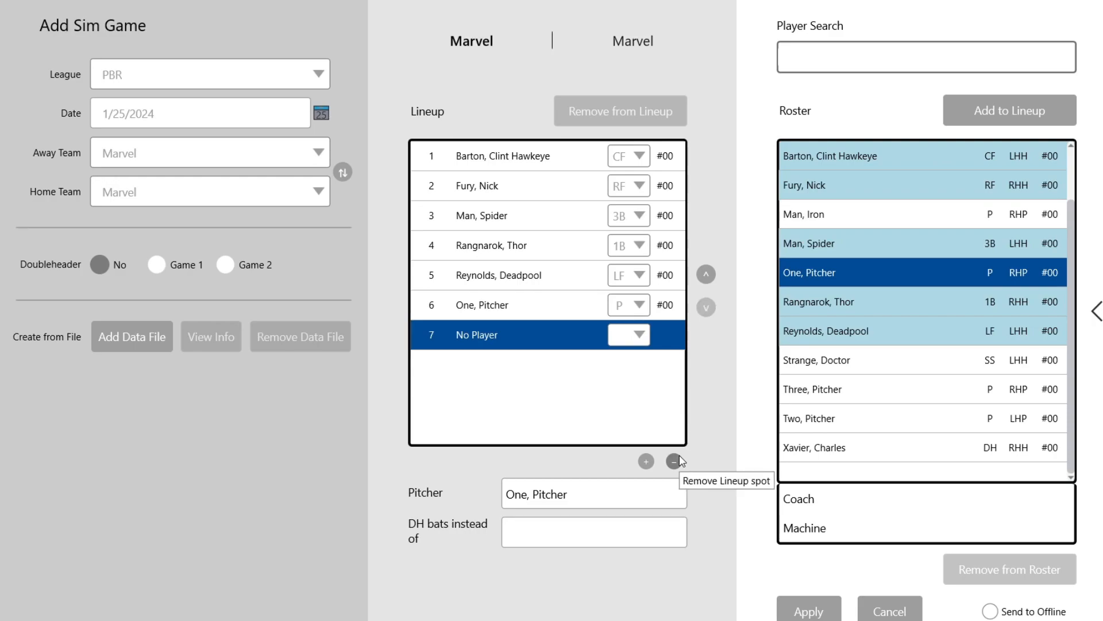
click(675, 461)
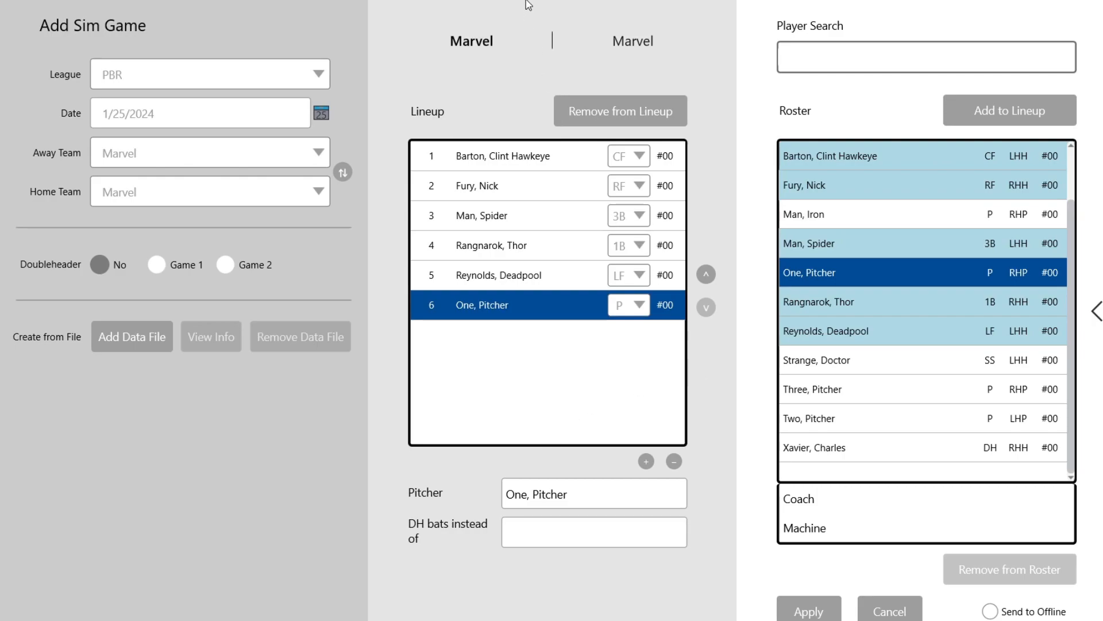
Fill the first four home lineup spots with Iron Man, Pitcher One, Pitcher Three and Pitcher Two, in that order.
click(647, 49)
click(944, 208)
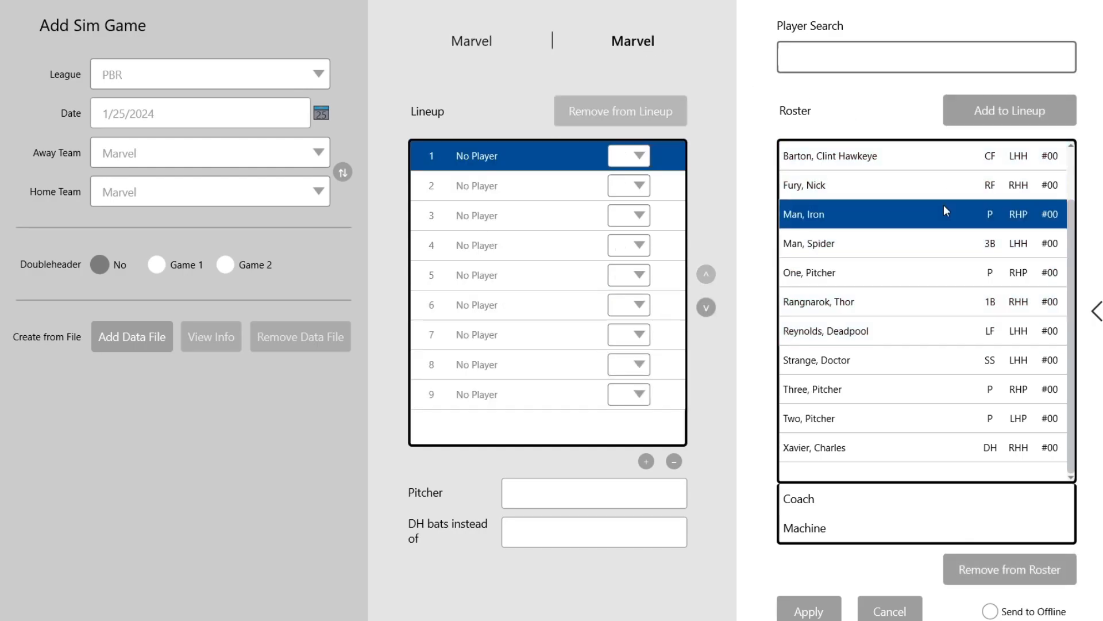
double_click(944, 208)
double_click(961, 273)
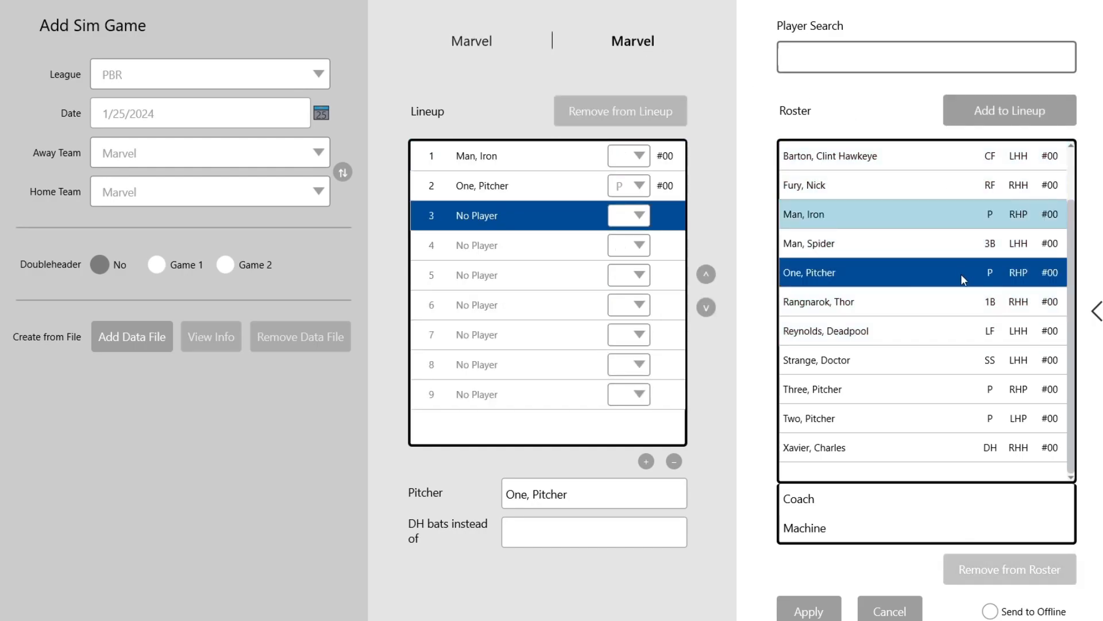
double_click(944, 397)
double_click(954, 426)
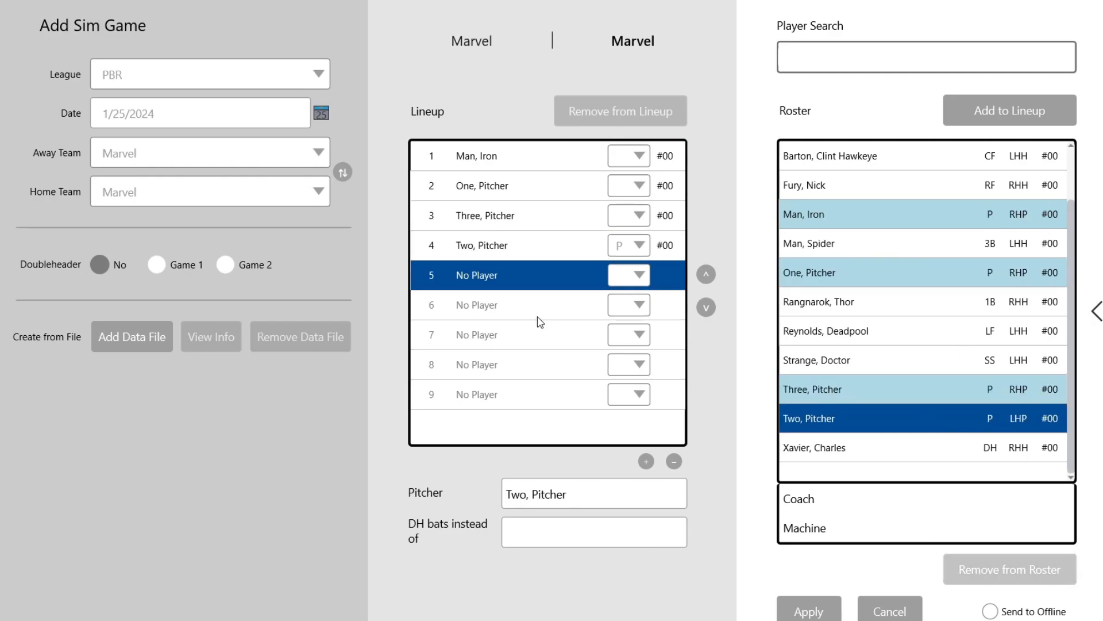
Remove the five empty spots from the home team's lineup.
click(538, 313)
click(674, 463)
click(674, 463)
click(674, 462)
click(674, 463)
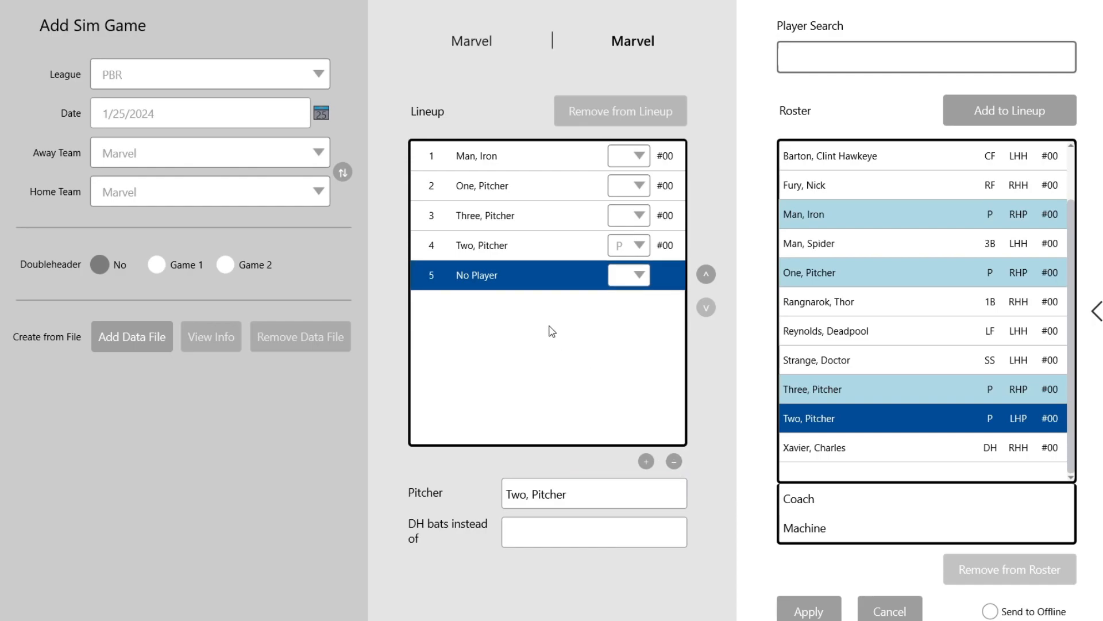
click(674, 461)
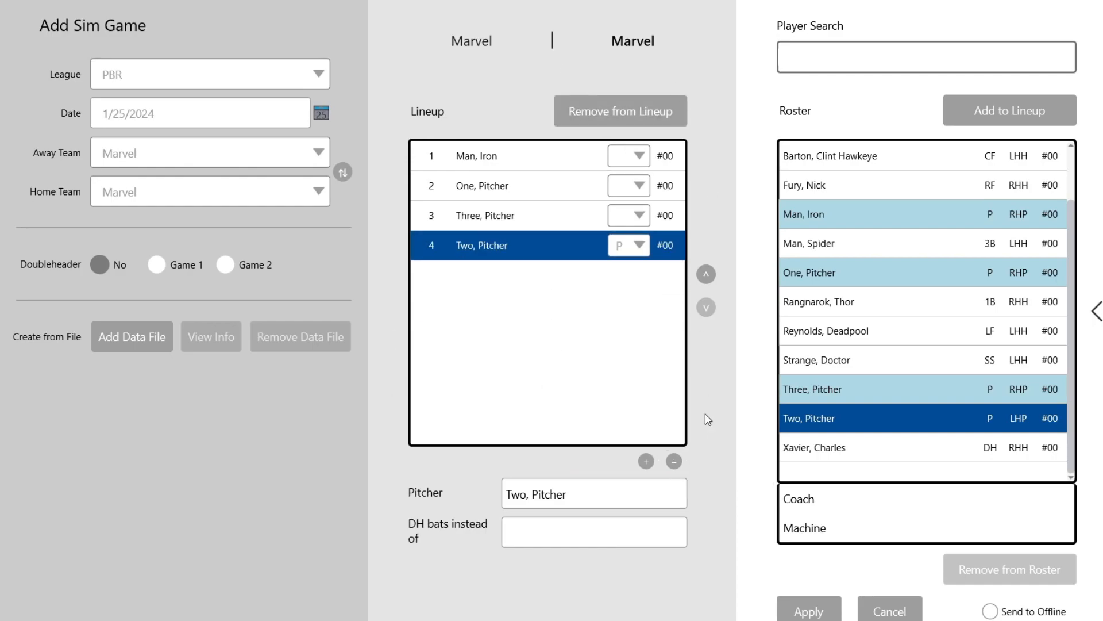
Add three empty spots to the away team's lineup and remove them again.
click(474, 43)
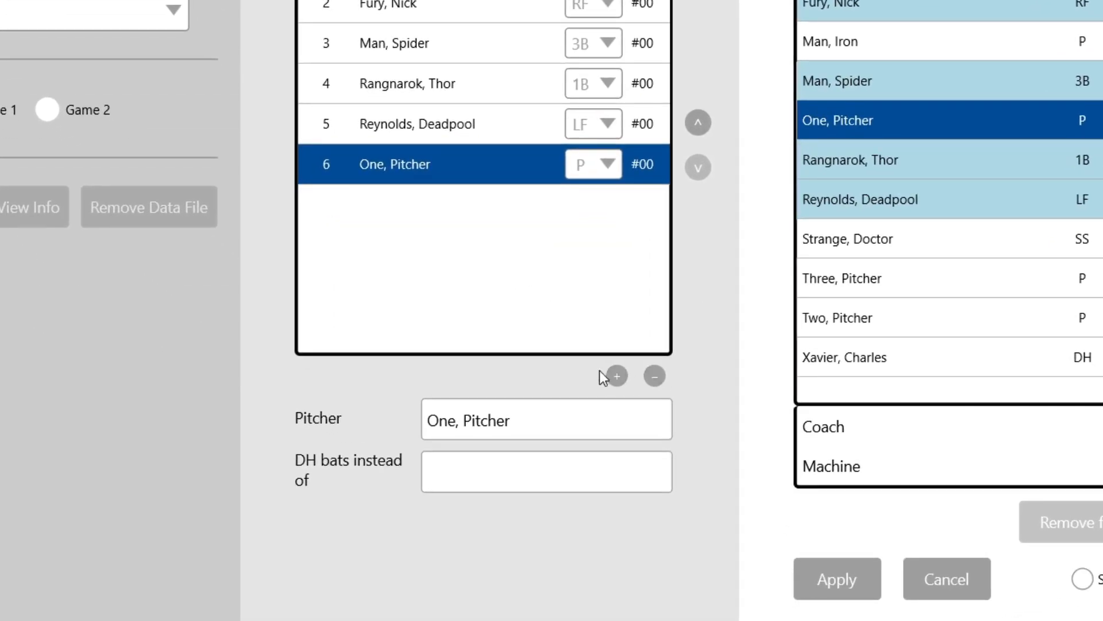
click(631, 395)
click(630, 395)
click(626, 377)
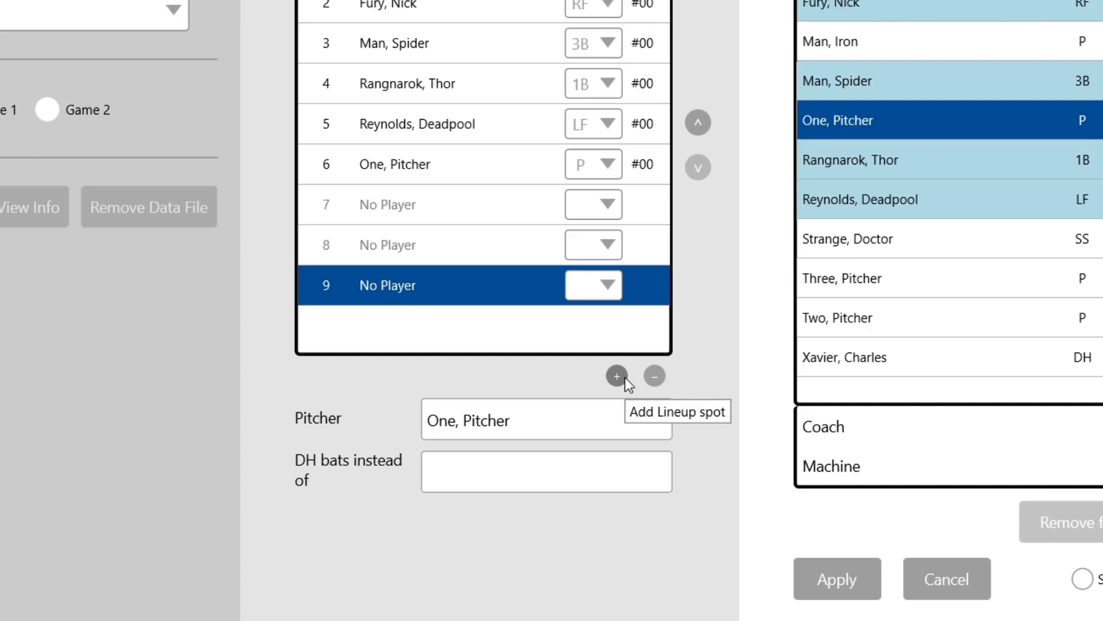
click(651, 383)
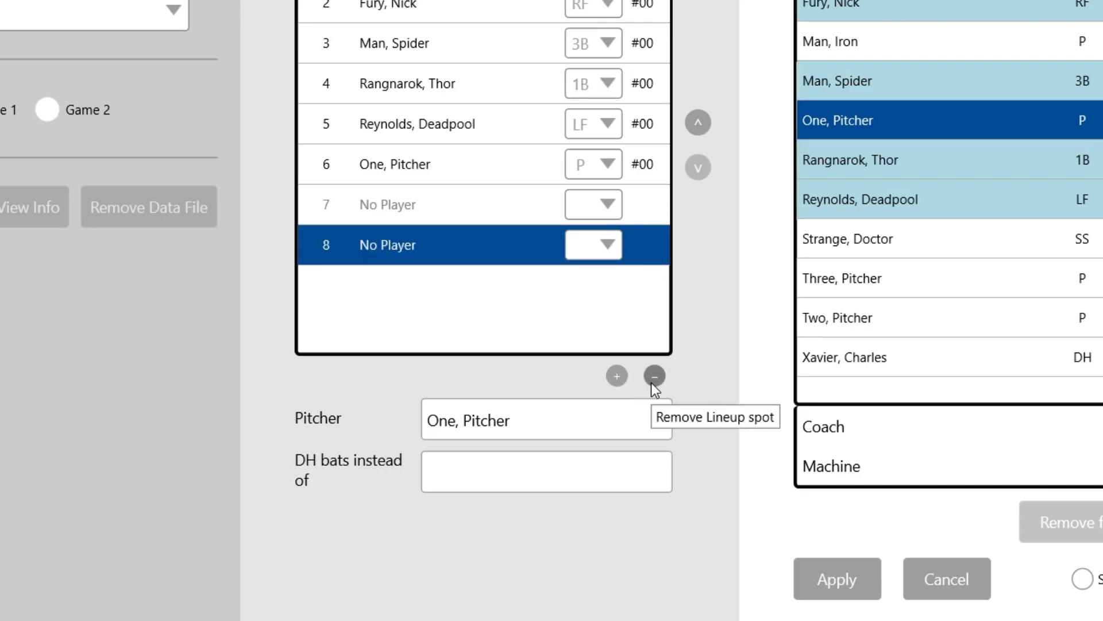
click(652, 382)
click(653, 379)
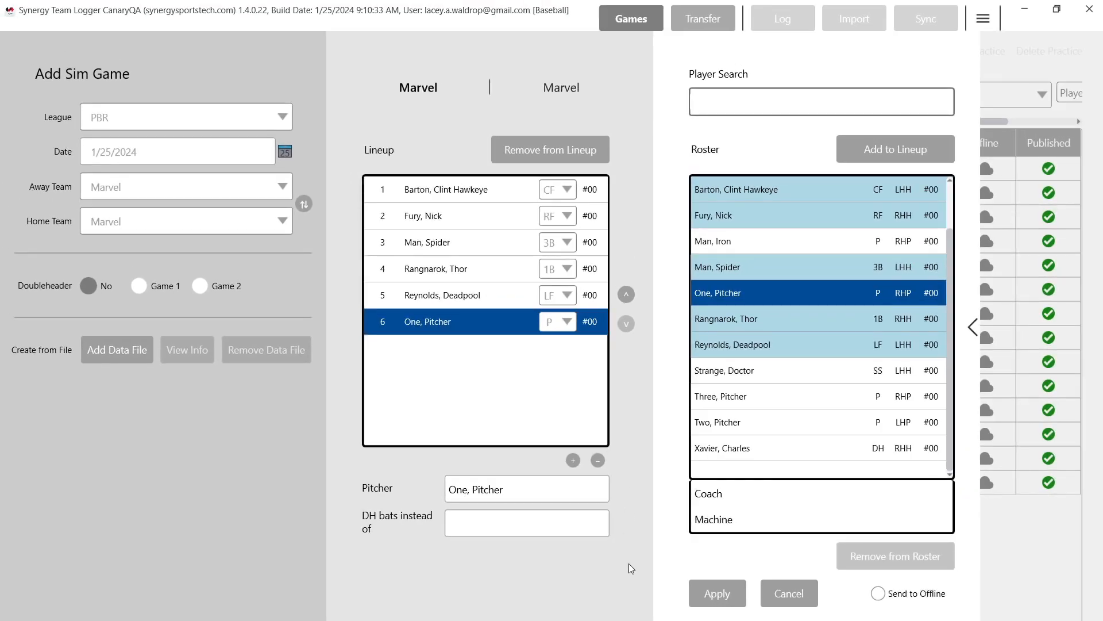
Apply the sim game setup and open the game for logging, accepting the lineup and field position warnings.
click(720, 597)
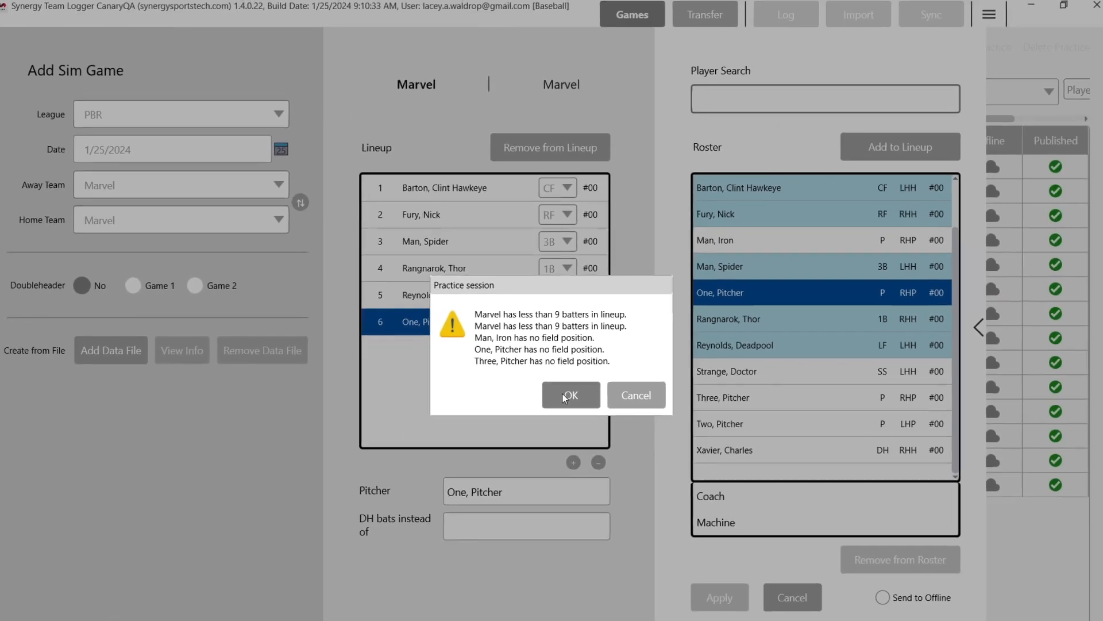
click(573, 477)
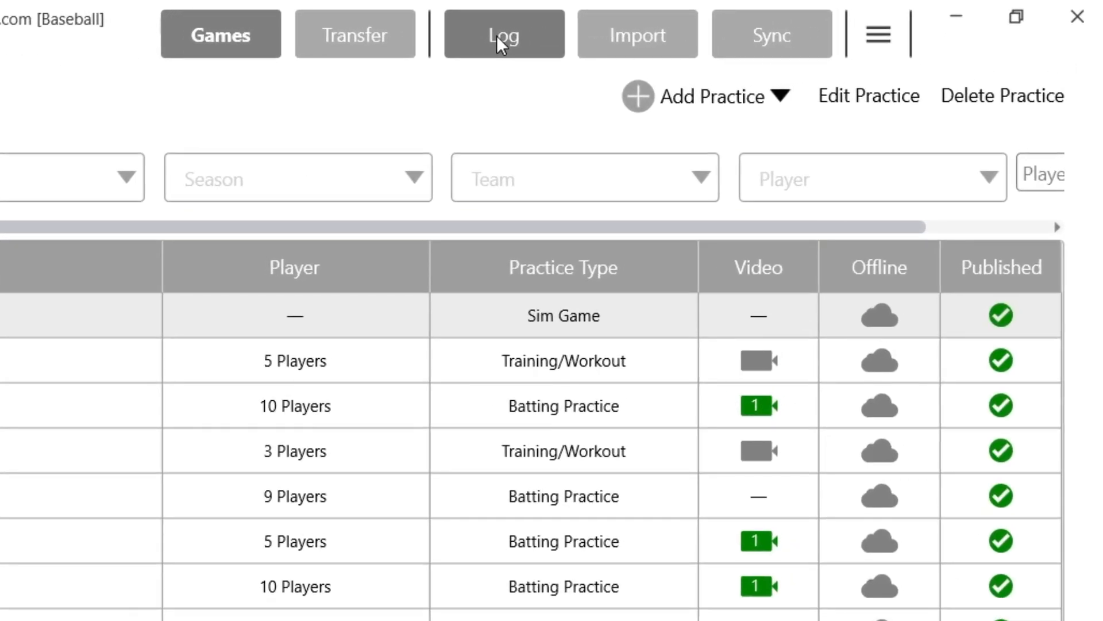
click(602, 30)
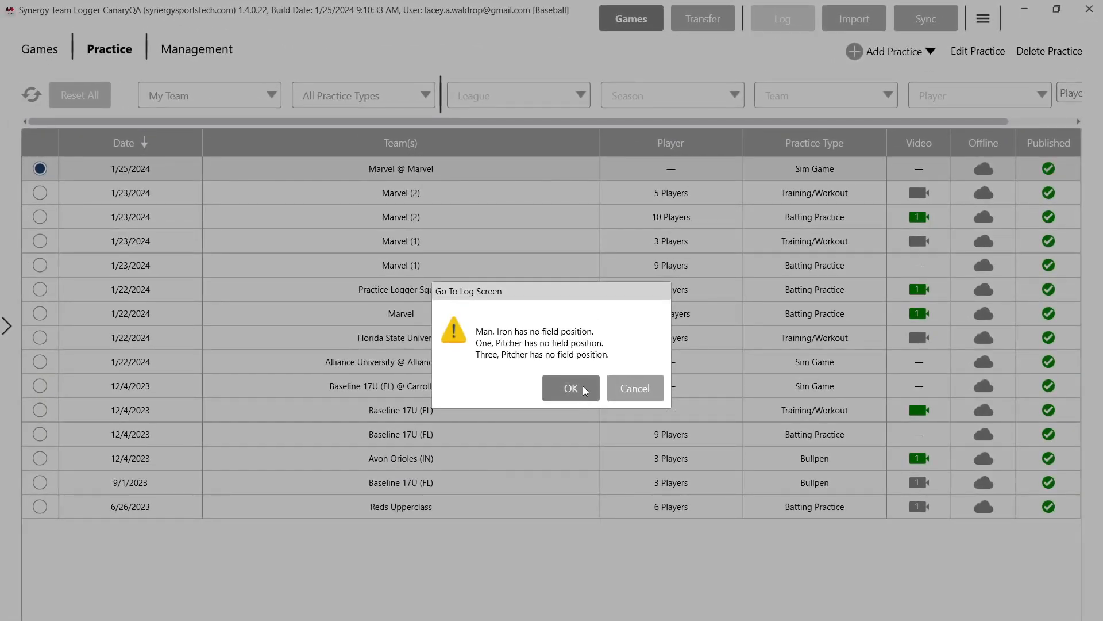
click(583, 385)
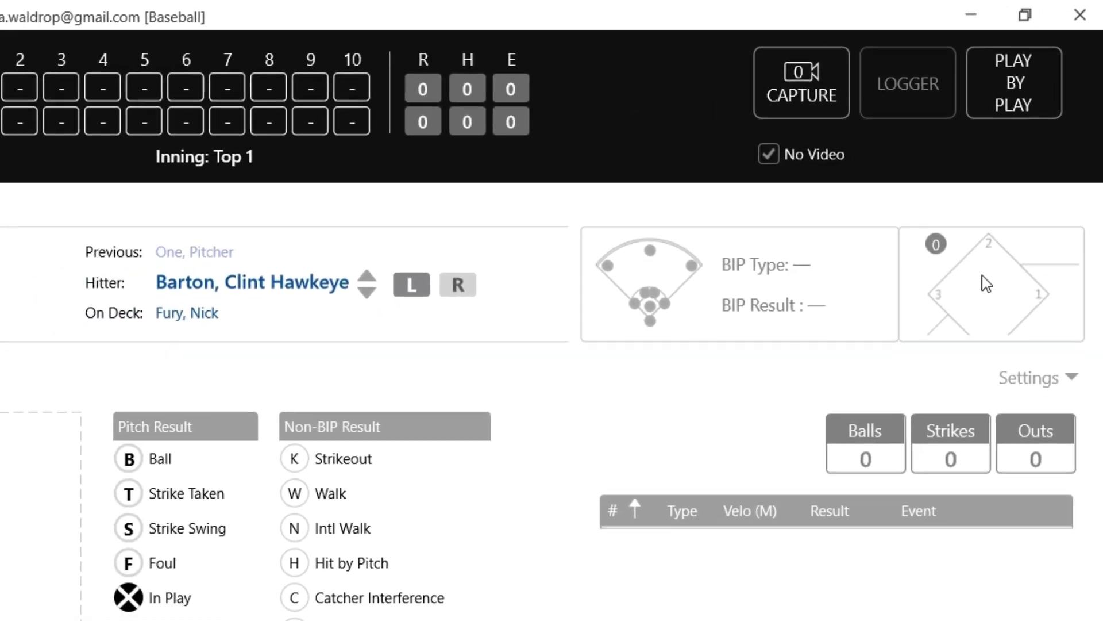
Open the baserunner diagram and place a ghost runner on second base.
click(956, 333)
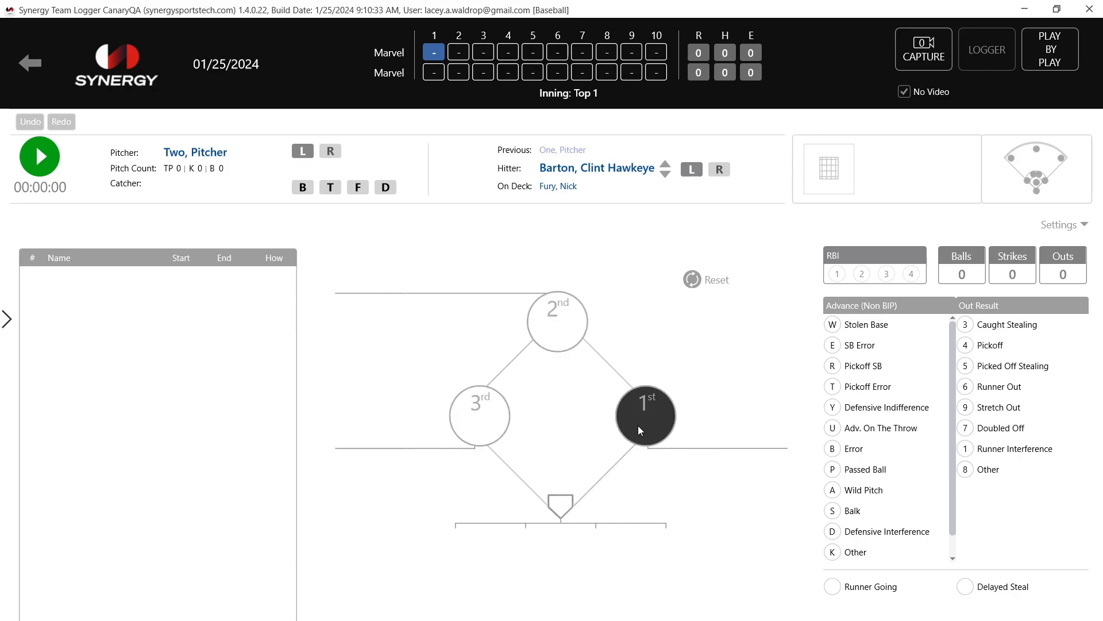
click(560, 323)
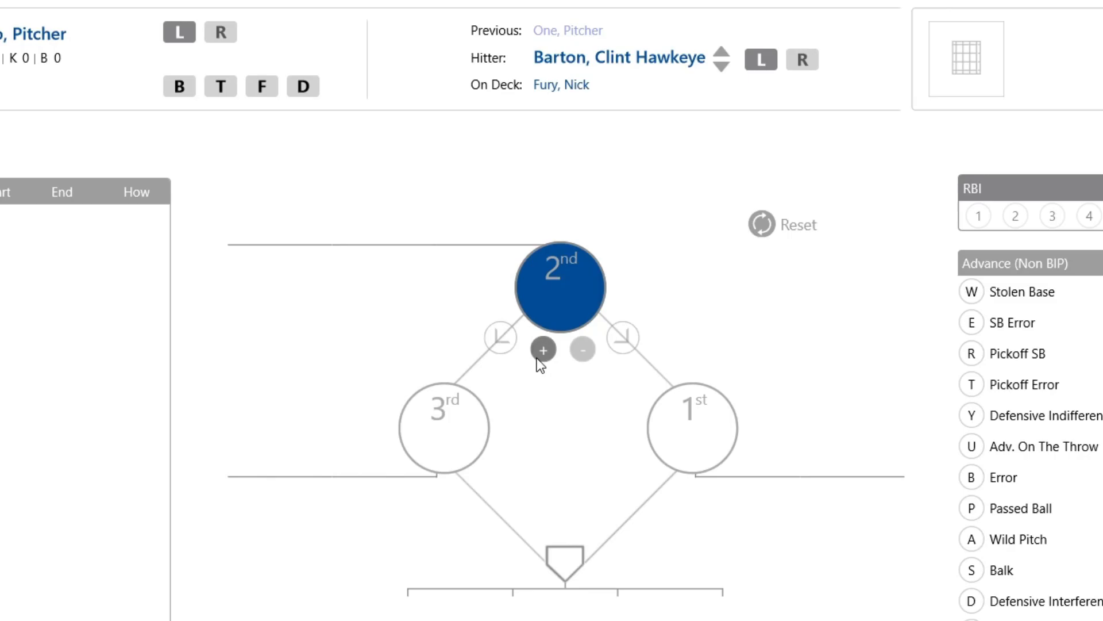
click(542, 351)
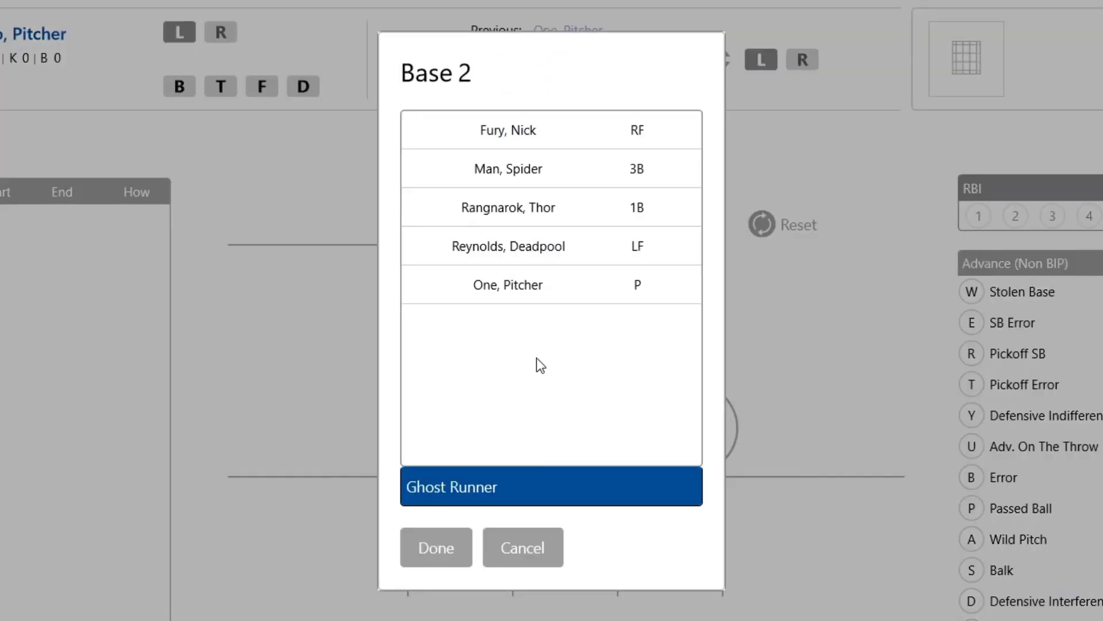
click(484, 487)
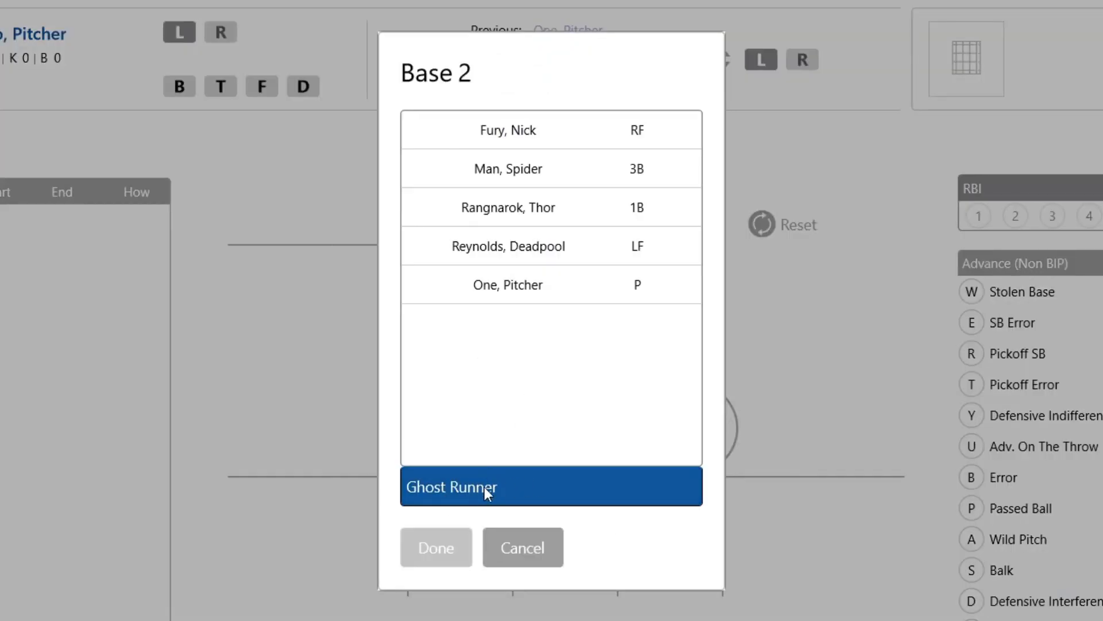
click(488, 478)
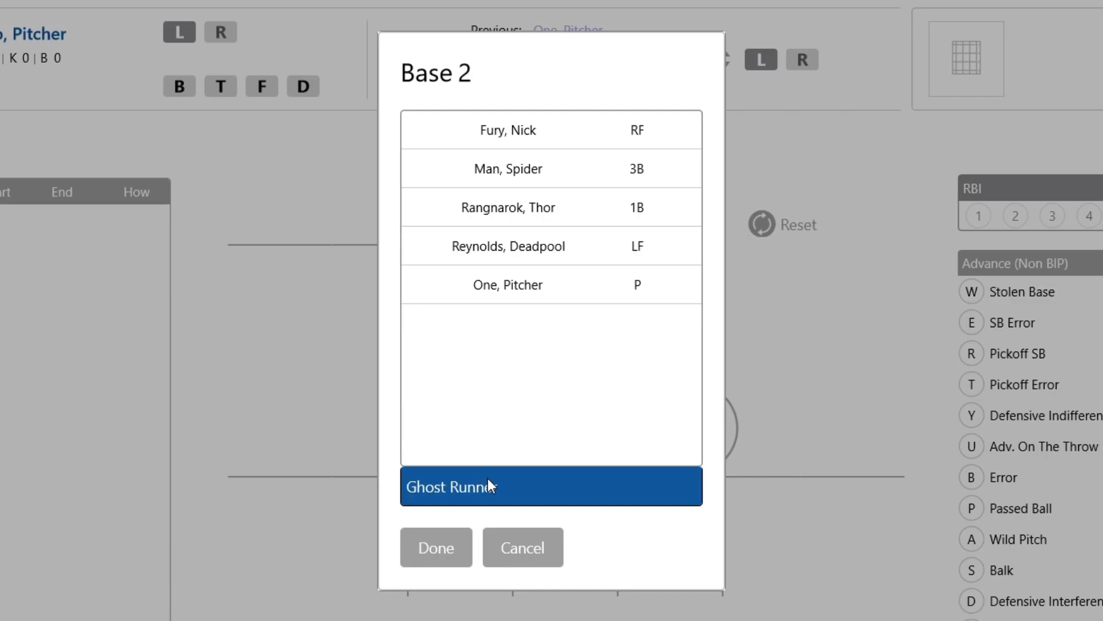
click(448, 550)
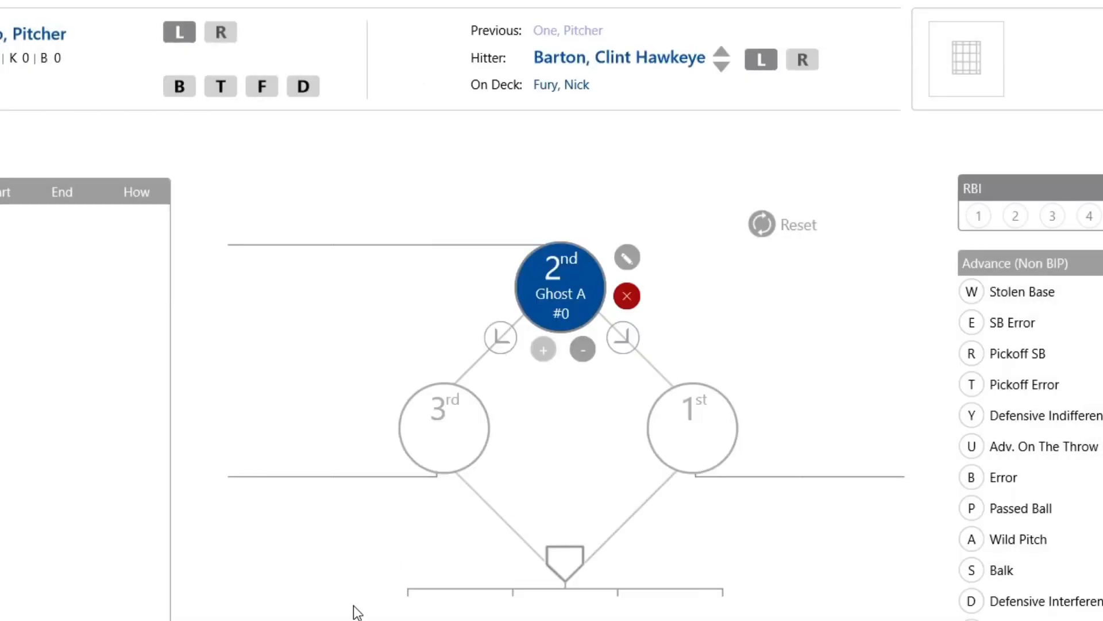
Place ghost runners on third base and first base, and return to the pitch logging view.
click(436, 435)
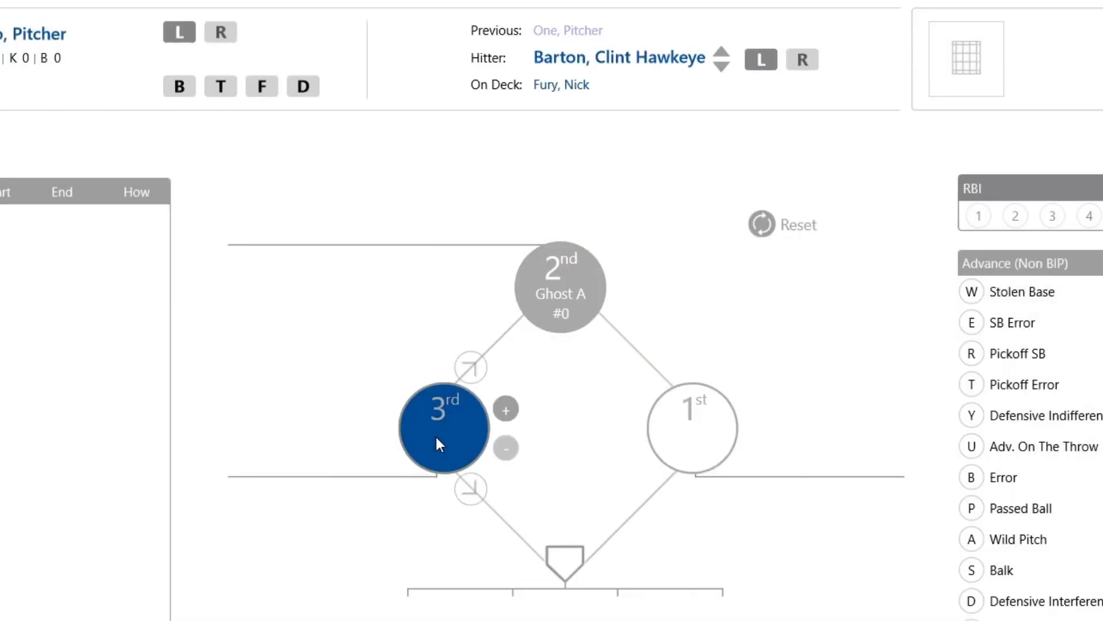
click(519, 404)
click(454, 485)
click(451, 543)
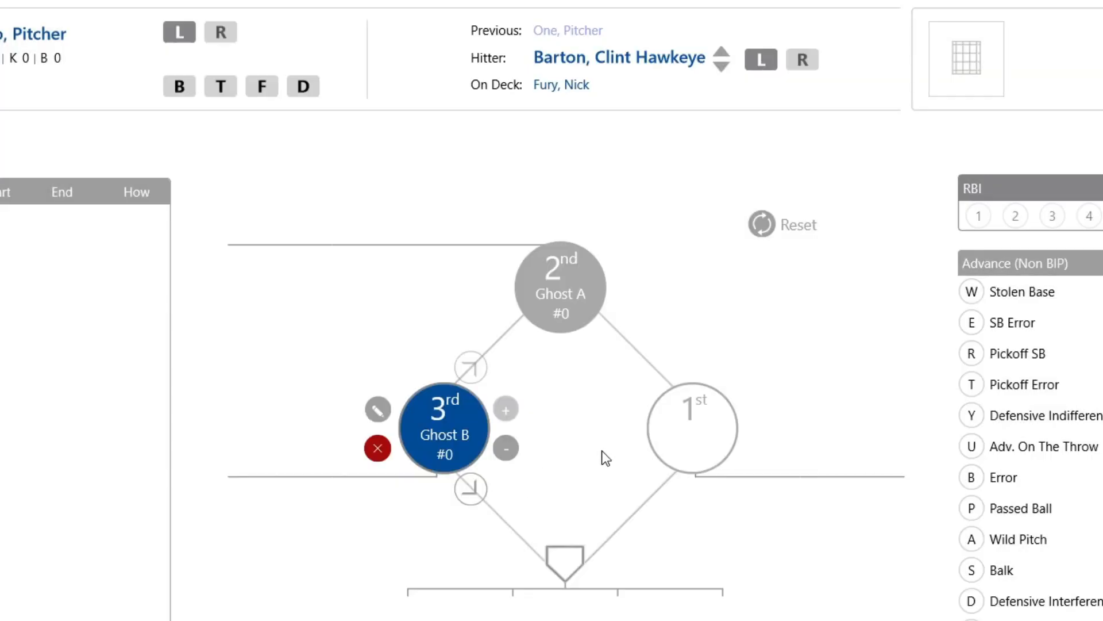
click(678, 447)
click(644, 411)
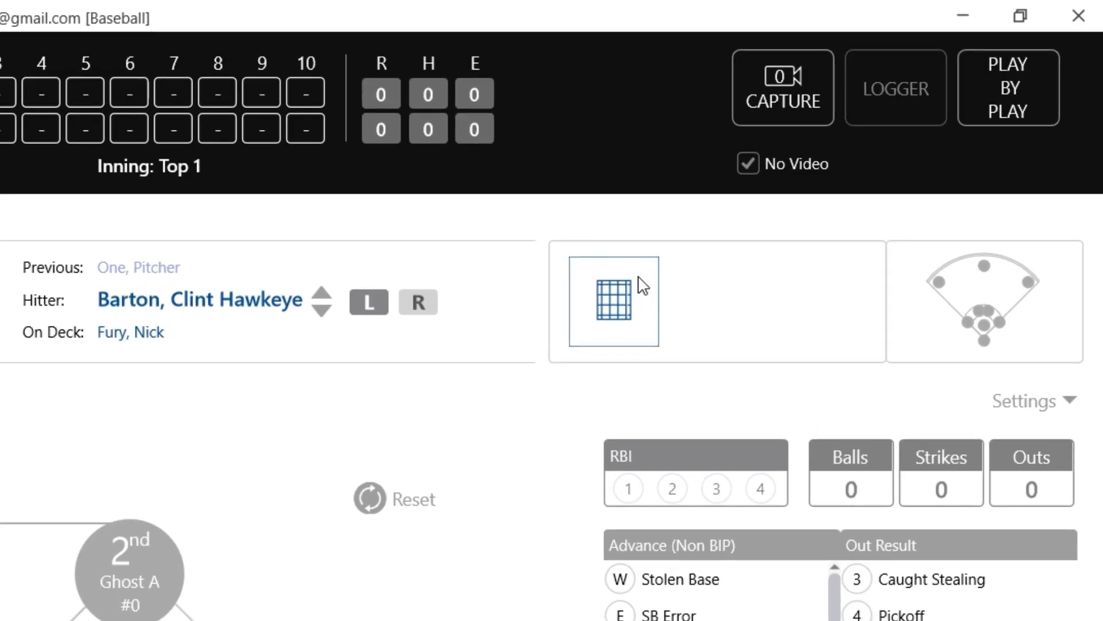
click(626, 307)
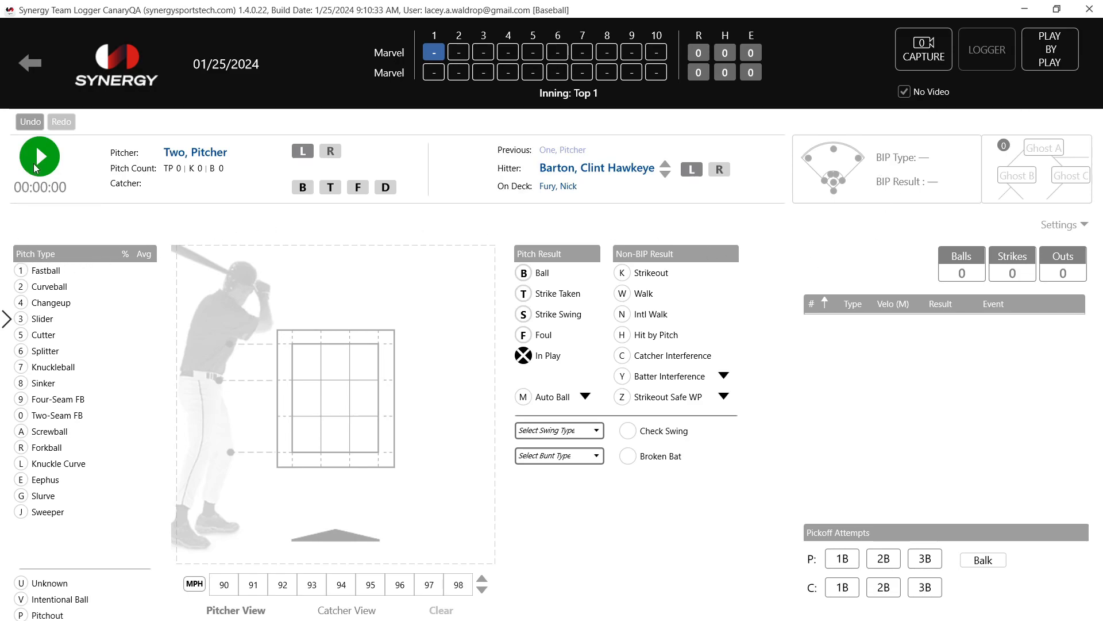
Time the first pitch, locate it in the low corner of the strike zone, and log its result as In Play.
click(34, 164)
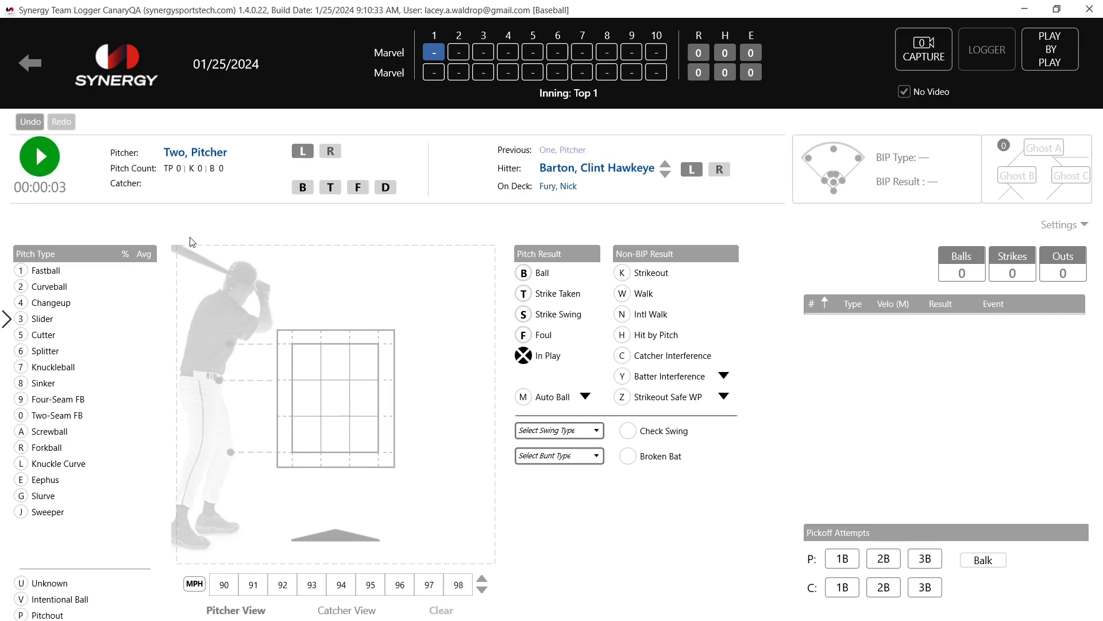
click(374, 419)
key(t)
click(528, 353)
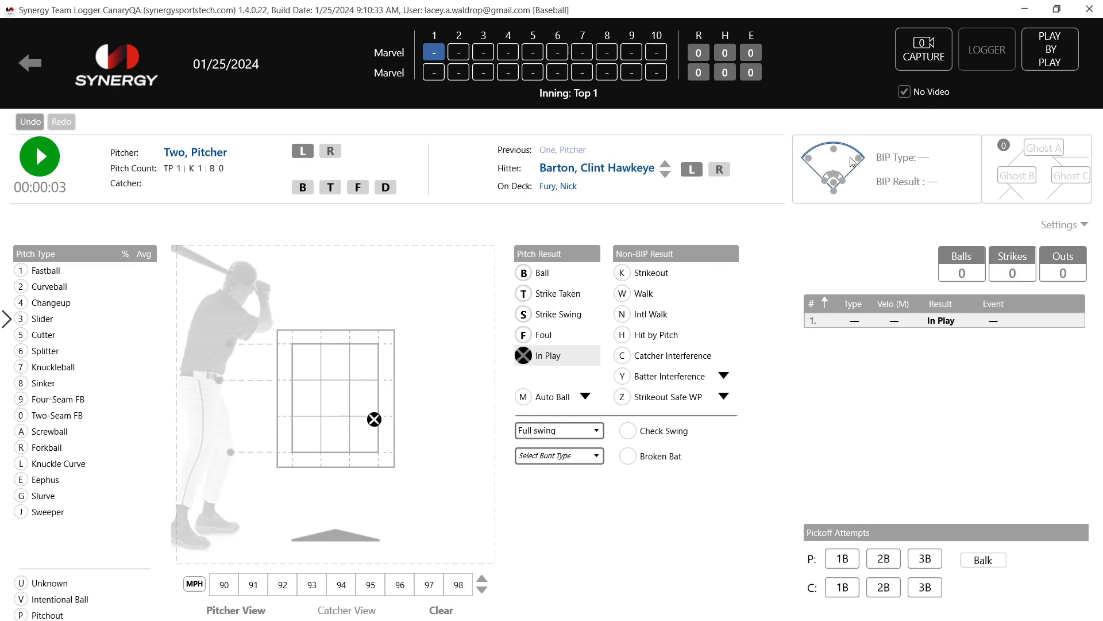
Record the first hitter's ball in play as a ground ball out hit to the left side of the infield and save it.
click(40, 297)
click(30, 274)
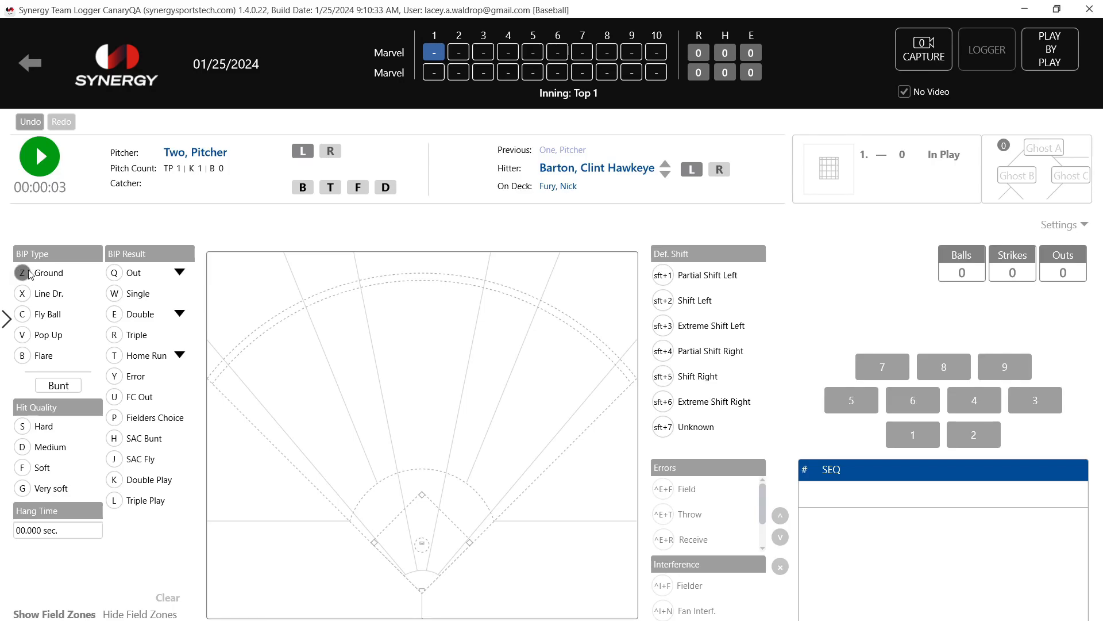
click(128, 276)
click(397, 511)
key(Return)
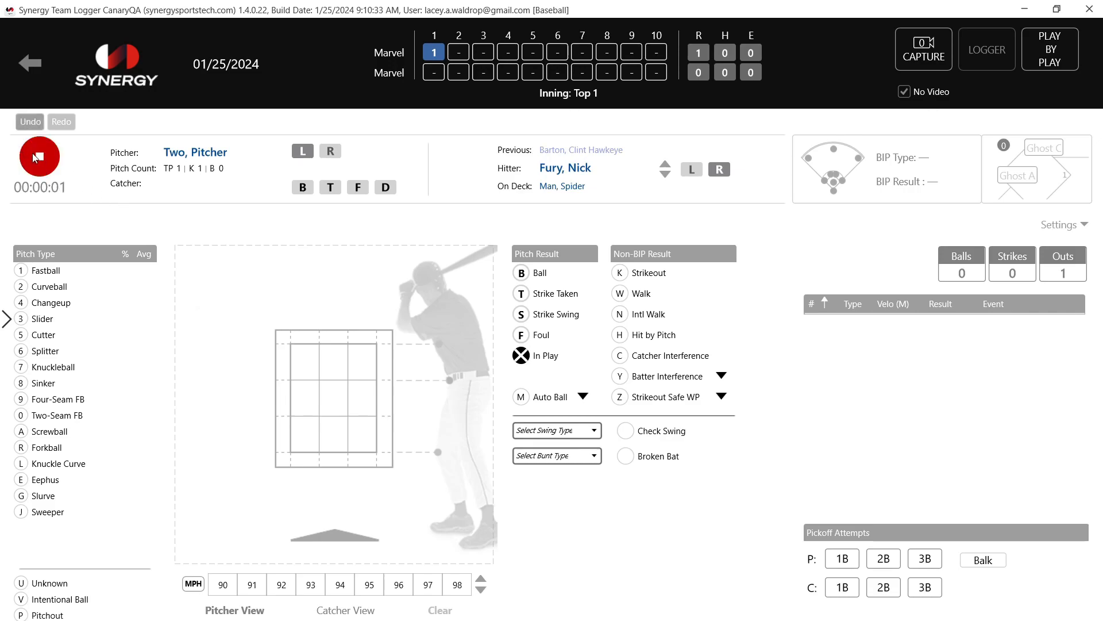
Log an In Play pitch to the second hitter and save it as a ground ball out to the right side of the infield.
click(44, 157)
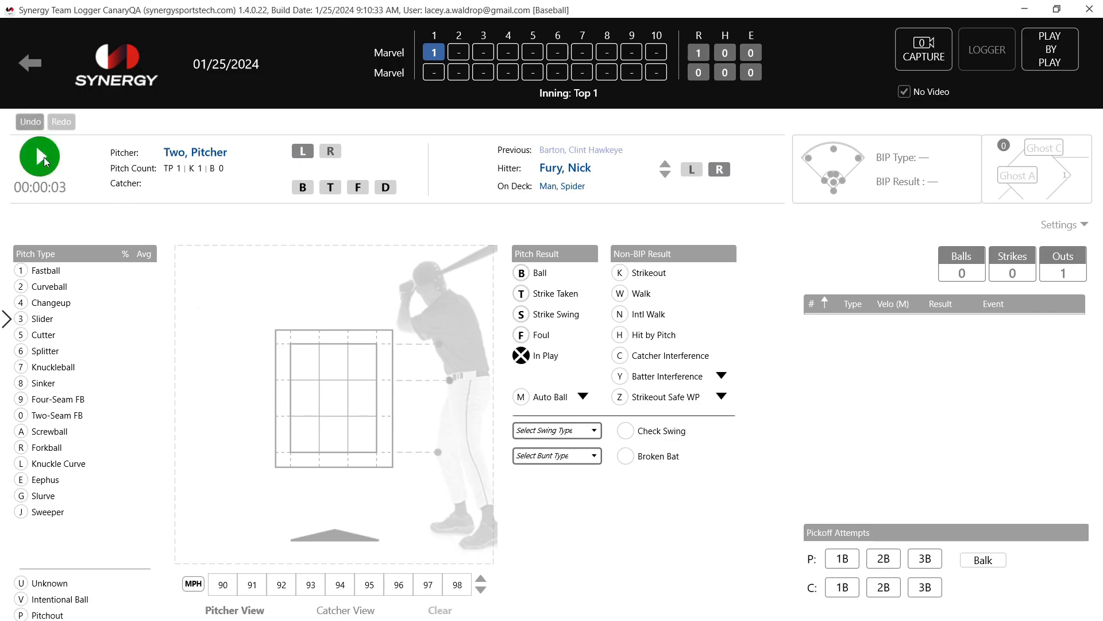
click(281, 401)
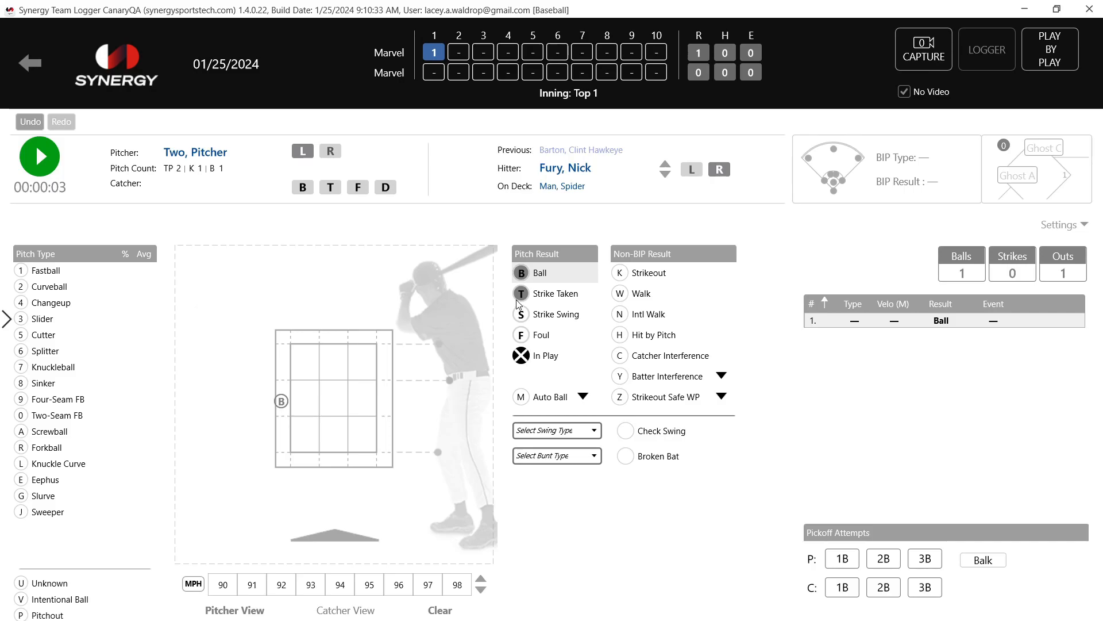
click(552, 355)
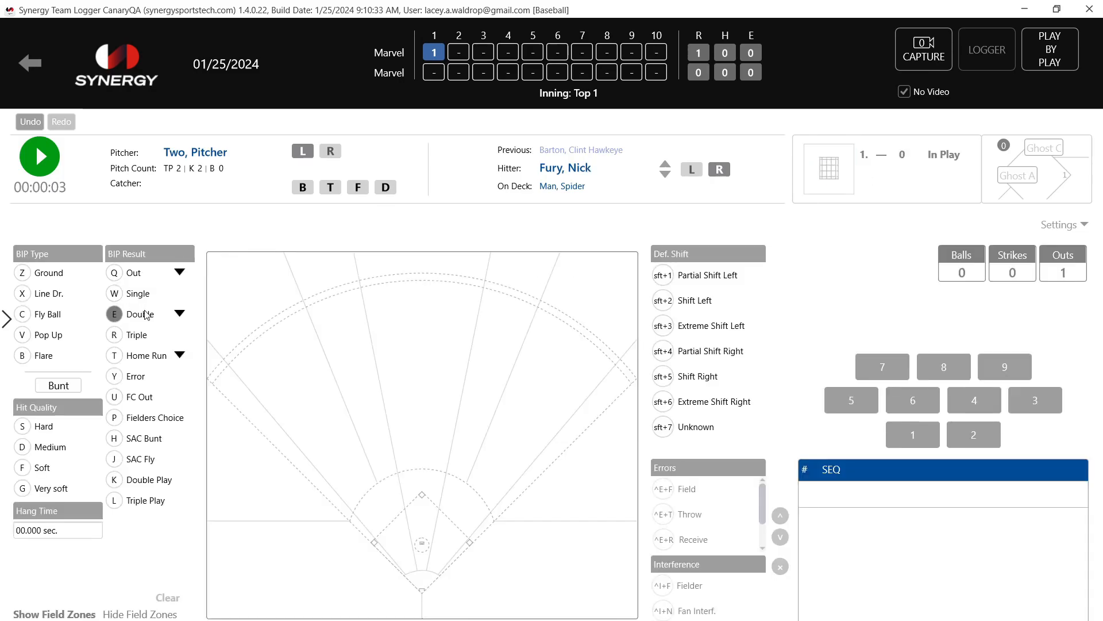
click(50, 275)
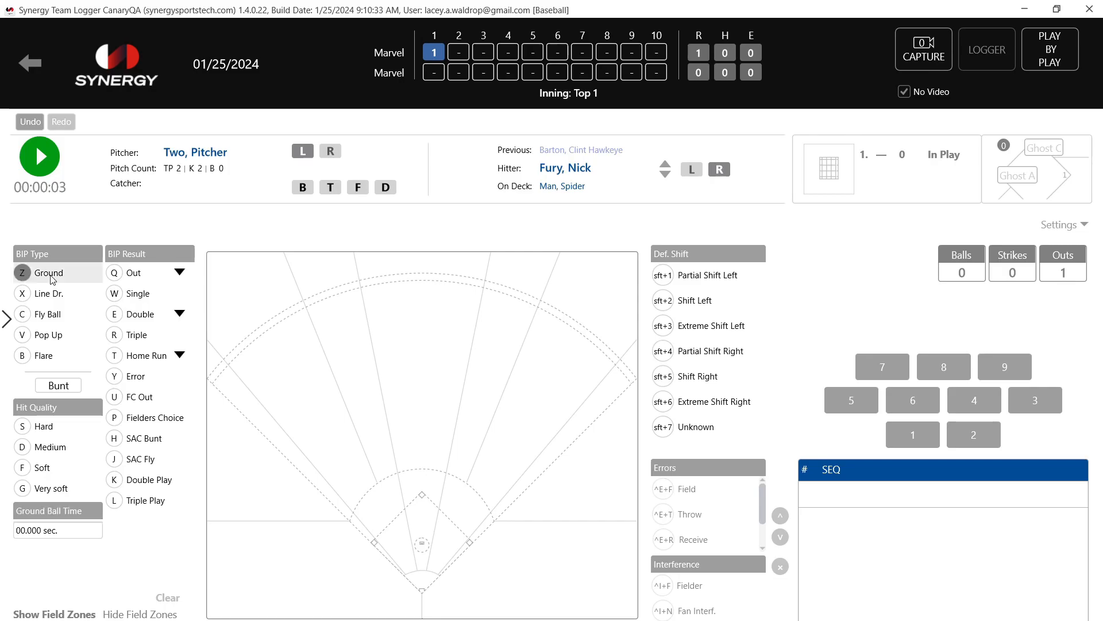
click(115, 280)
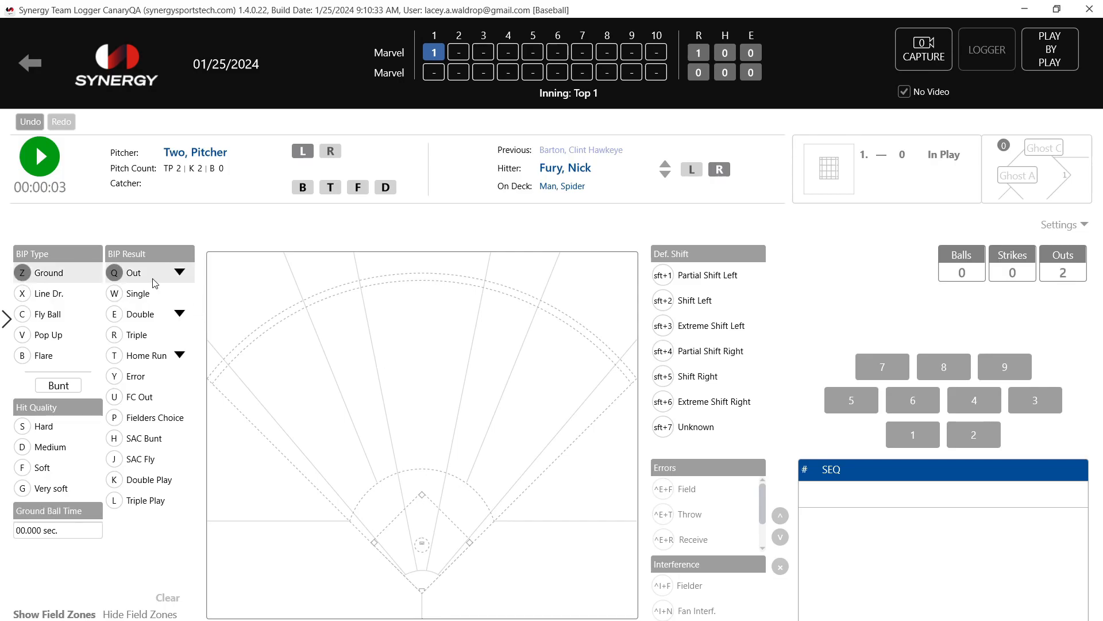
click(447, 521)
key(Return)
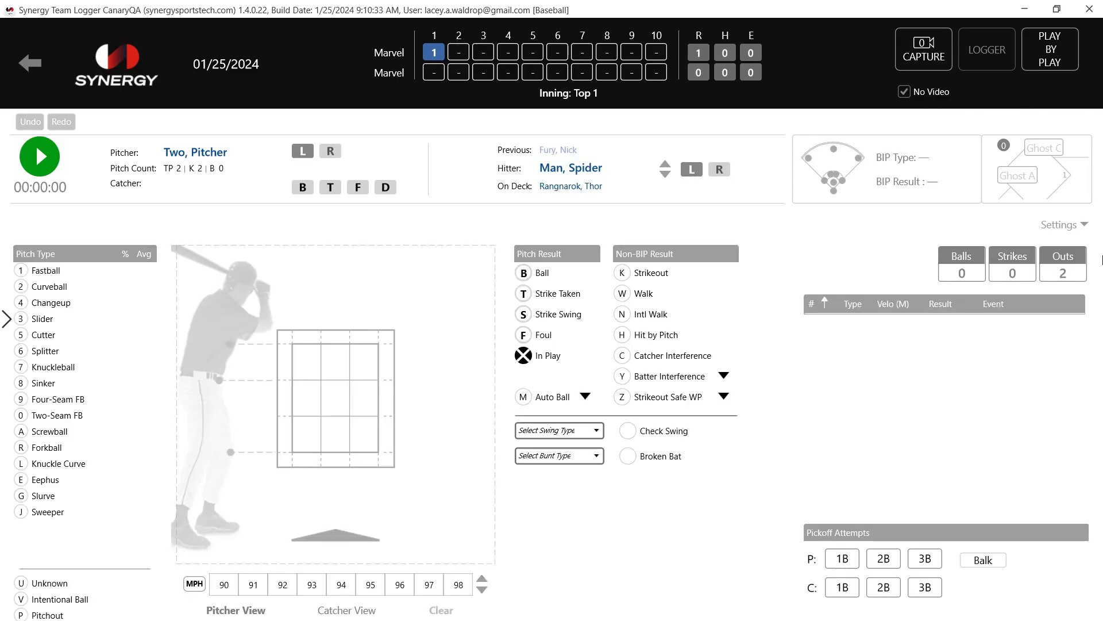
Time and locate a pitch to the third hitter, log it as In Play, and open the ball-in-play details.
click(43, 154)
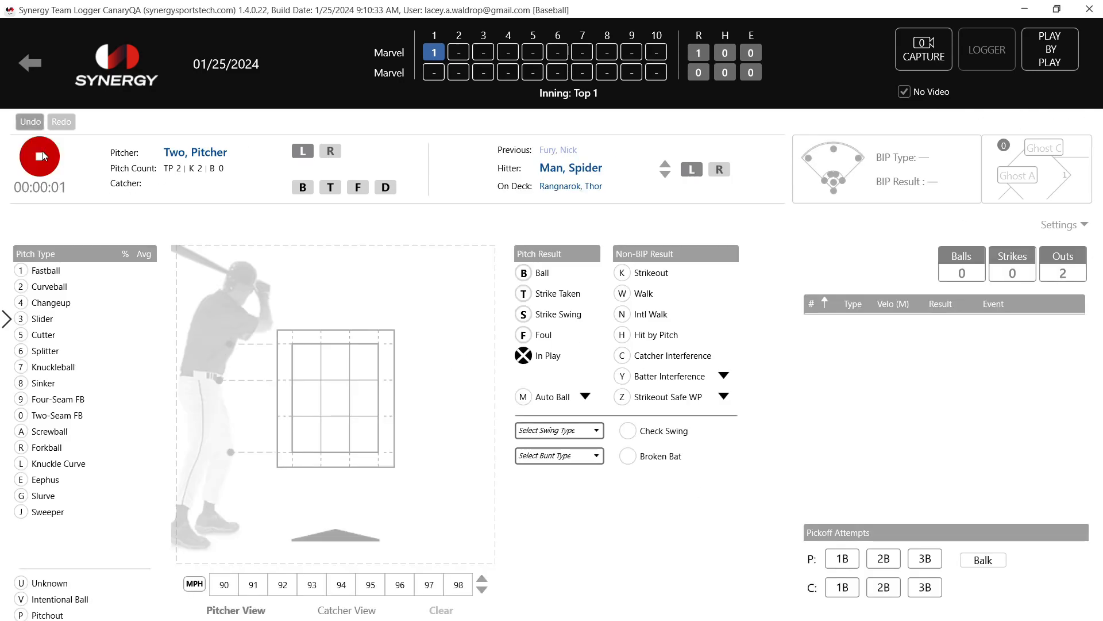
click(289, 377)
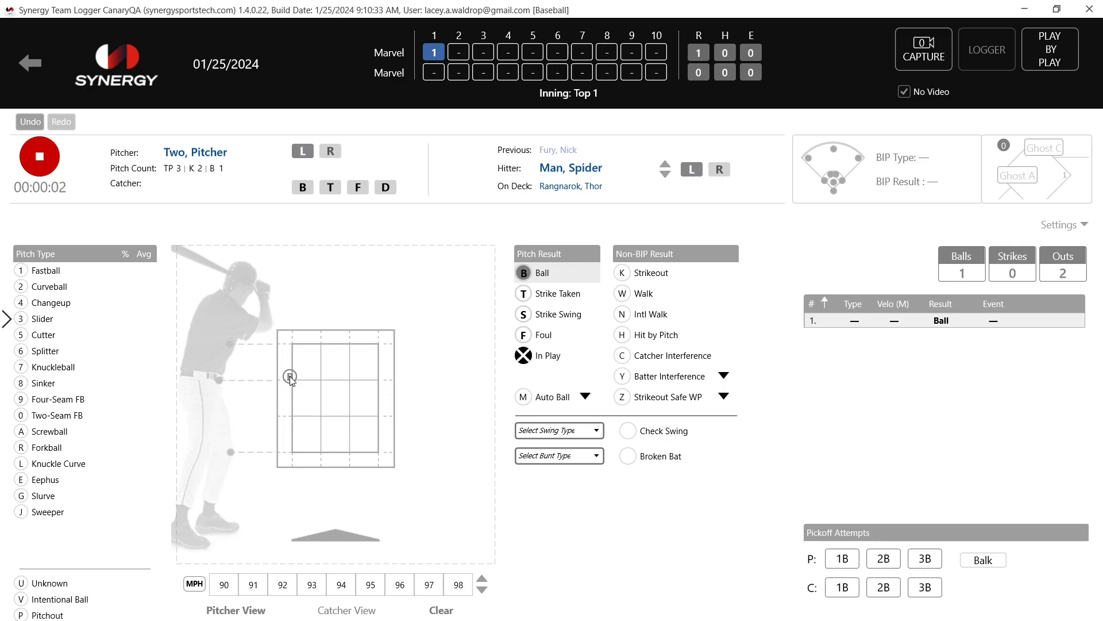
click(51, 172)
click(550, 358)
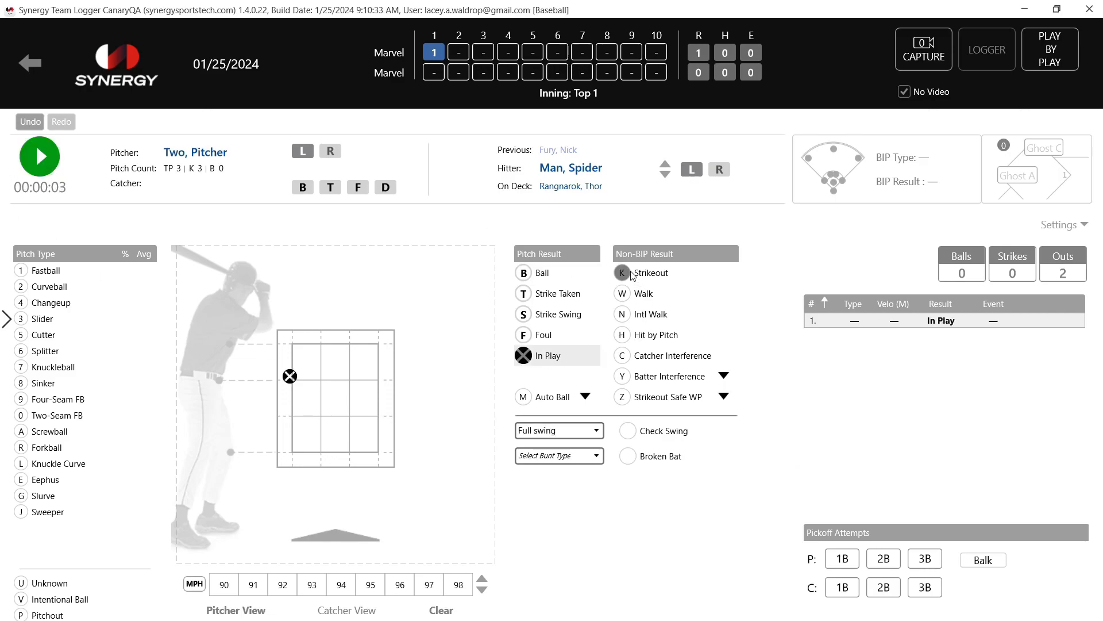
click(853, 159)
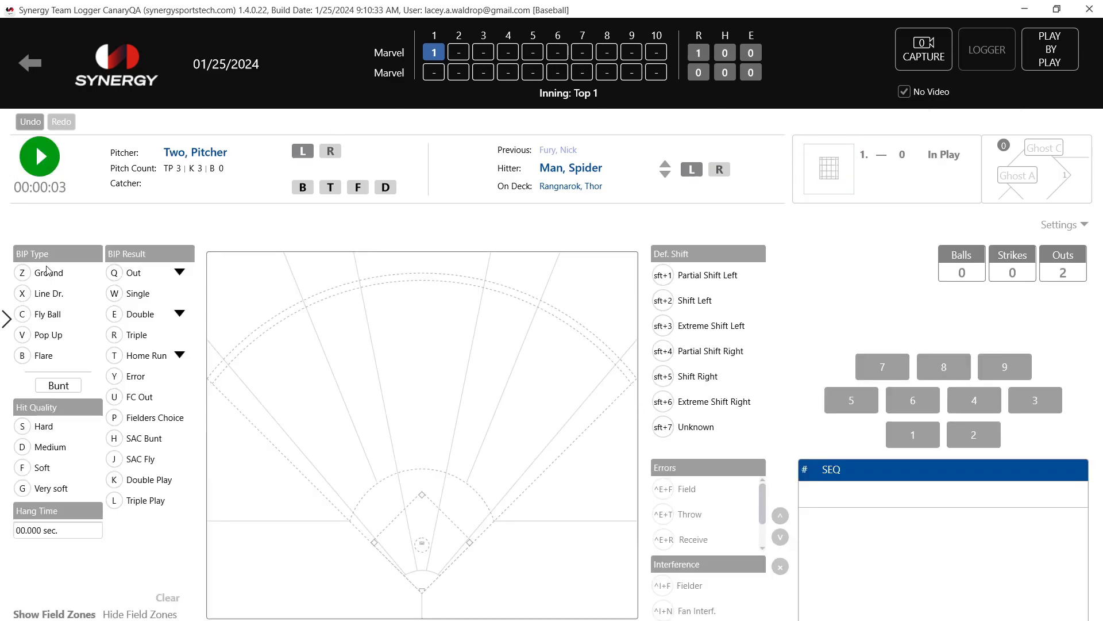
Record the third hitter's ball as an infield out and save it without advancing to the next inning.
click(119, 276)
click(405, 537)
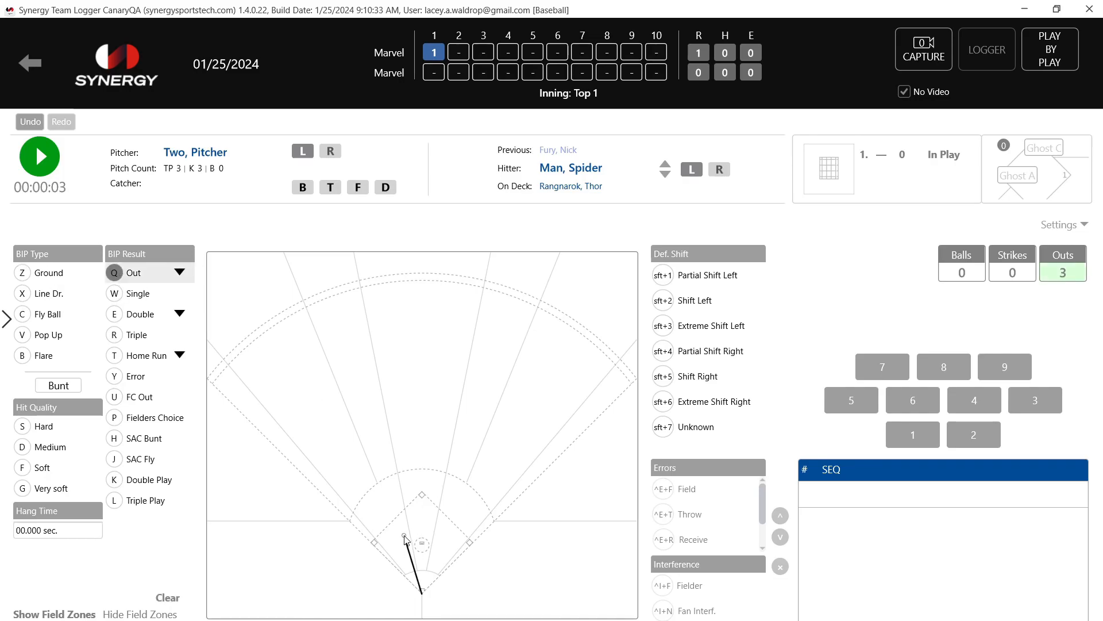
key(Return)
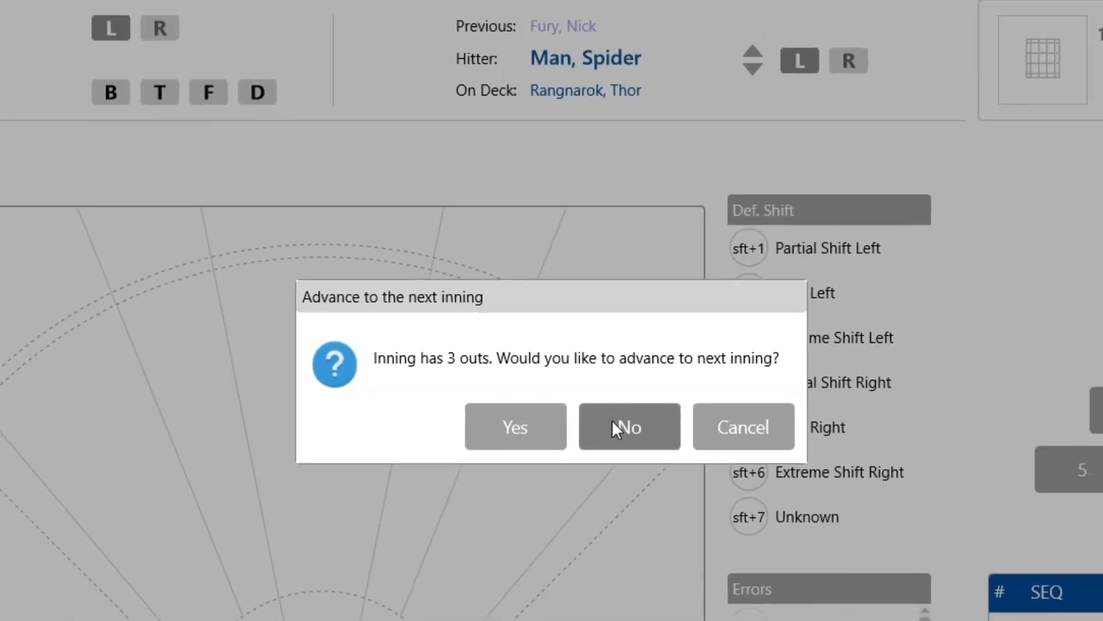
click(613, 419)
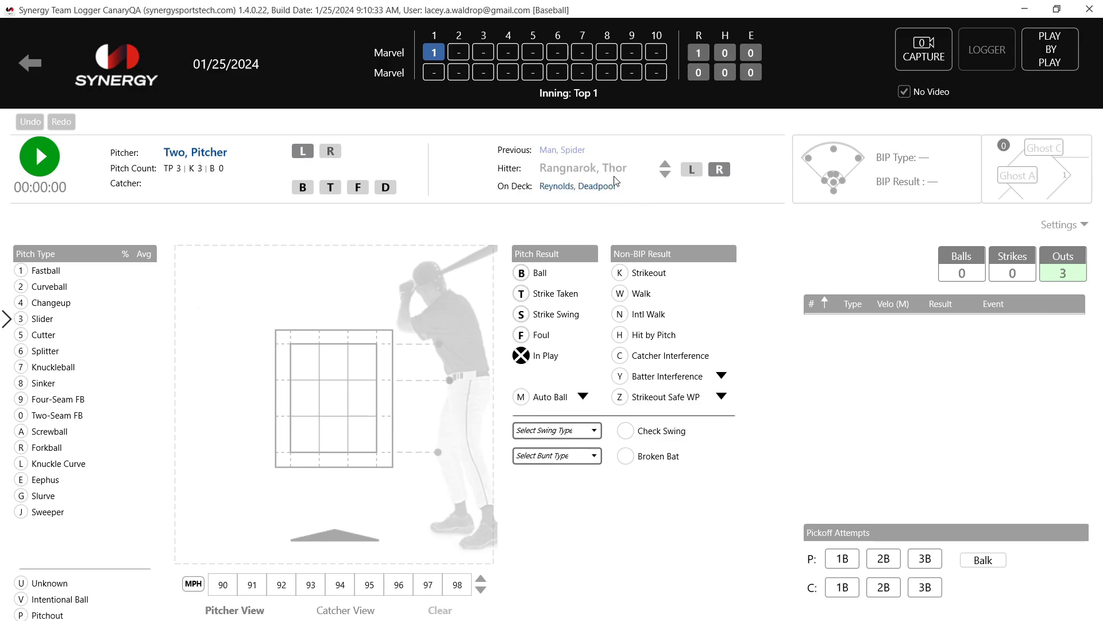
Skip ahead to the next hitter in the lineup and return to the fourth hitter.
click(665, 174)
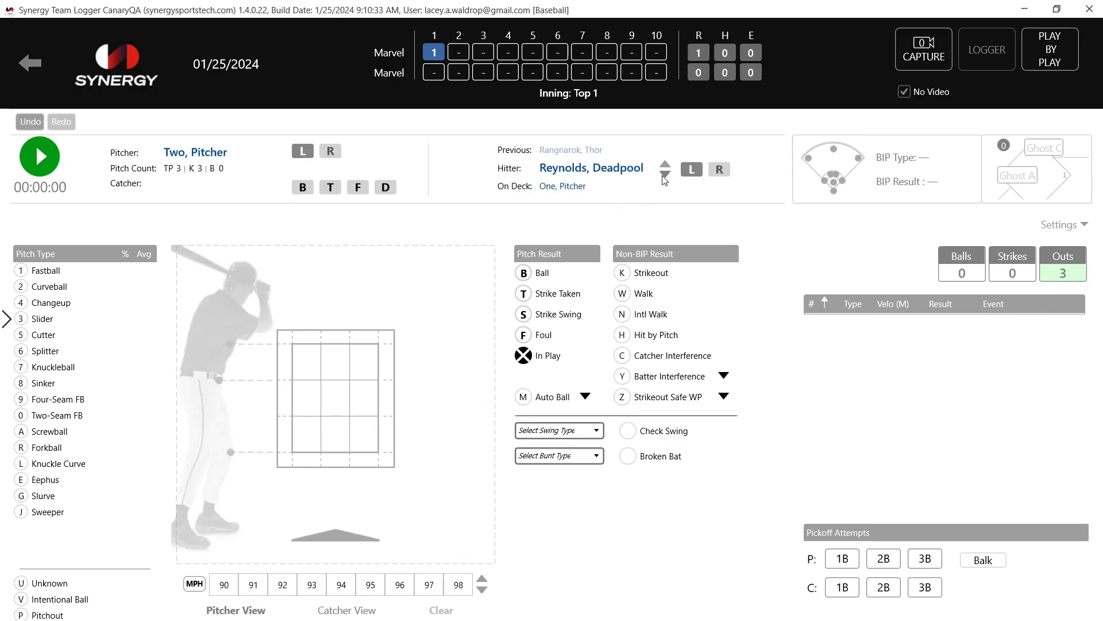
click(665, 164)
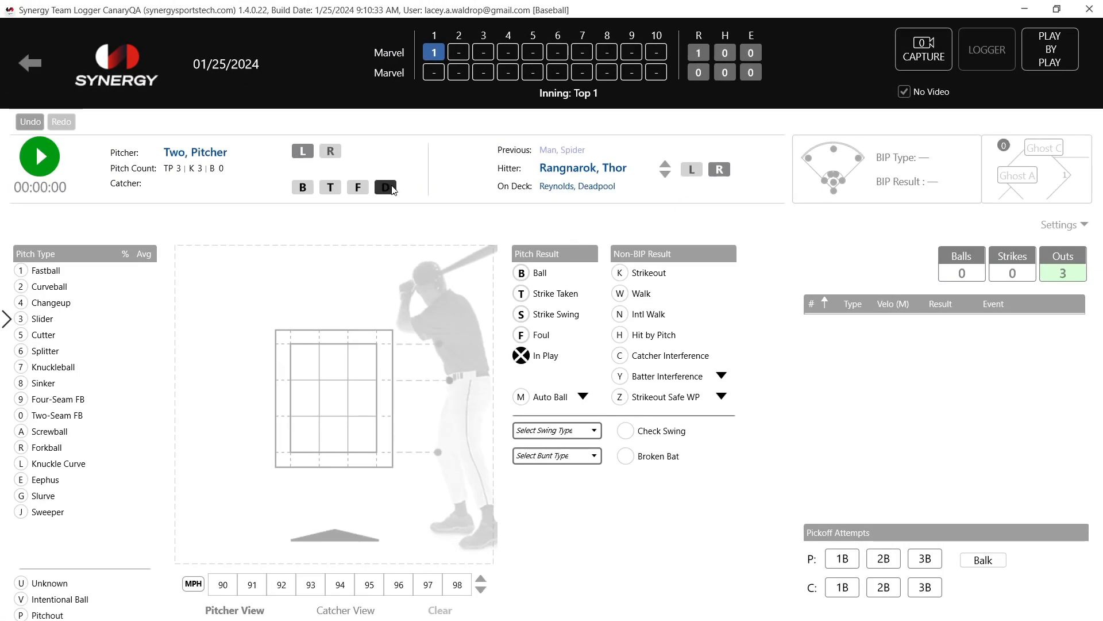
Substitute "Three, Pitcher" as the pitcher and set the count to 2 balls and 2 strikes.
click(217, 158)
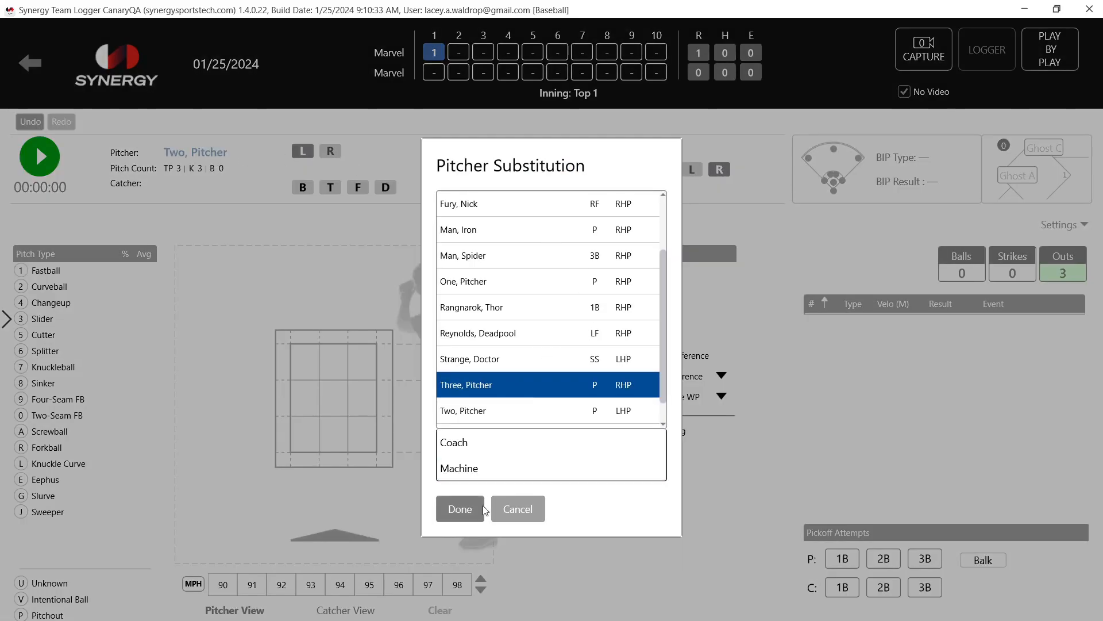
click(471, 515)
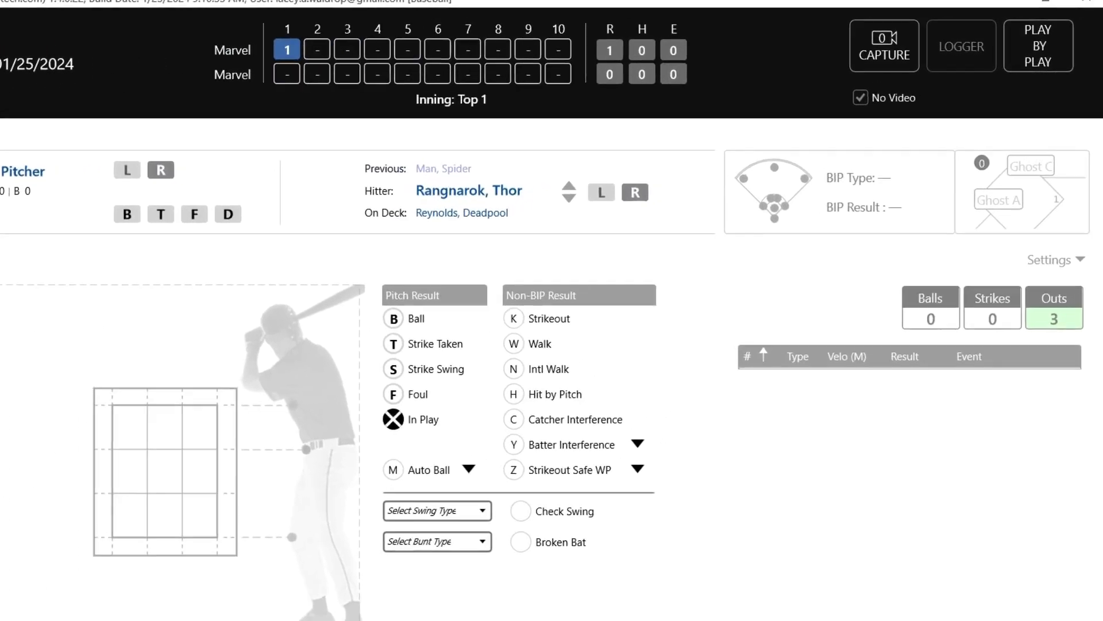
mouse_move(862, 433)
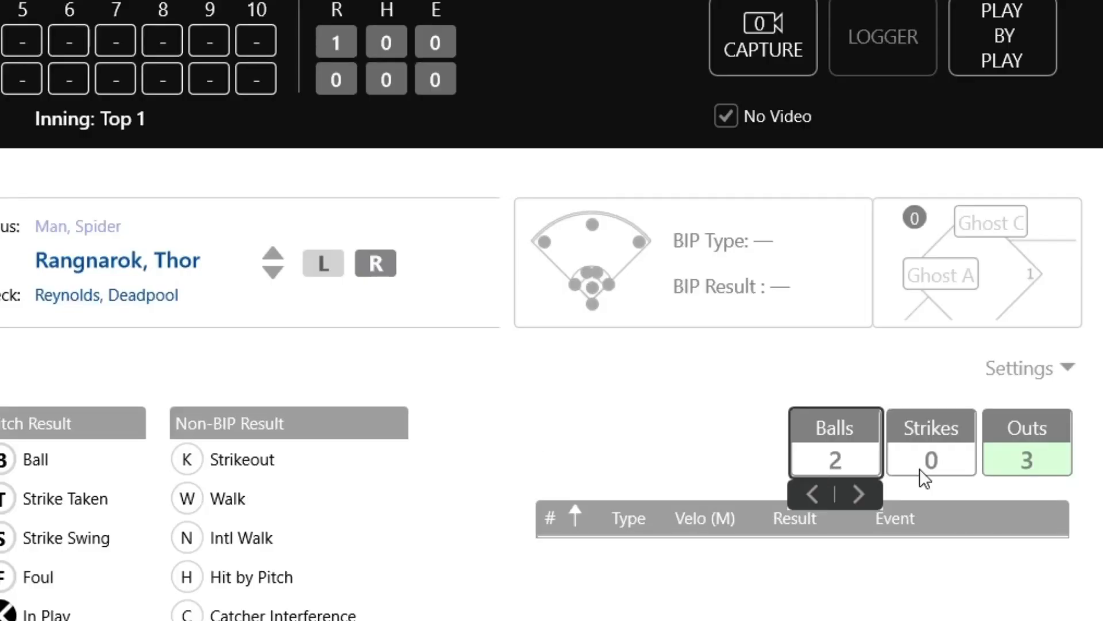
click(955, 493)
click(954, 494)
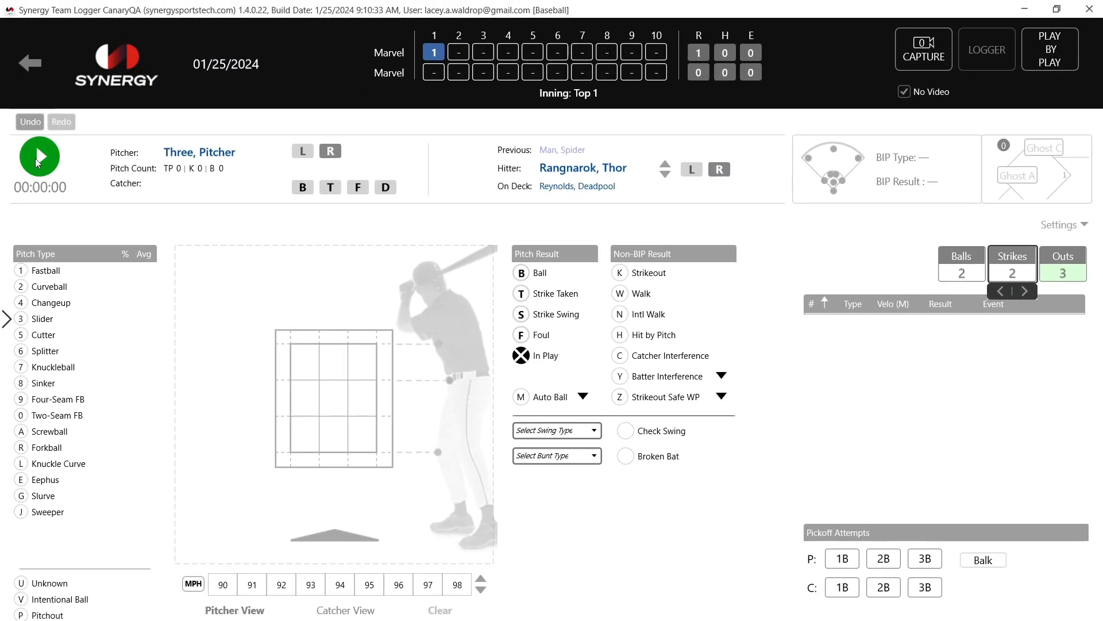
Log a swinging strike from the new pitcher as a strikeout and stay in the current inning.
click(38, 163)
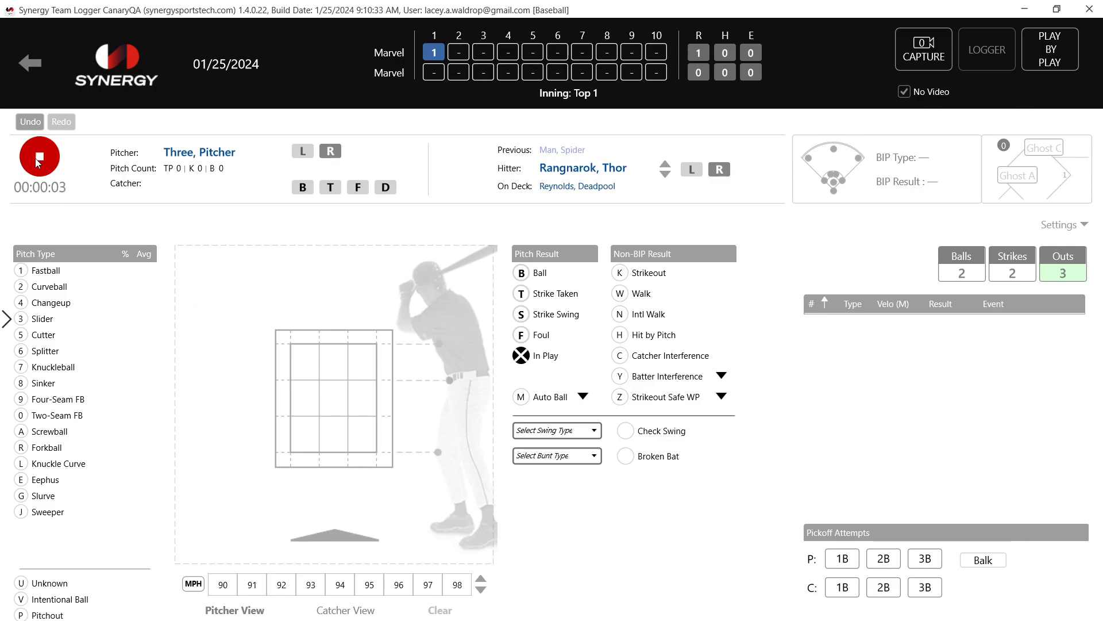
click(293, 424)
key(t)
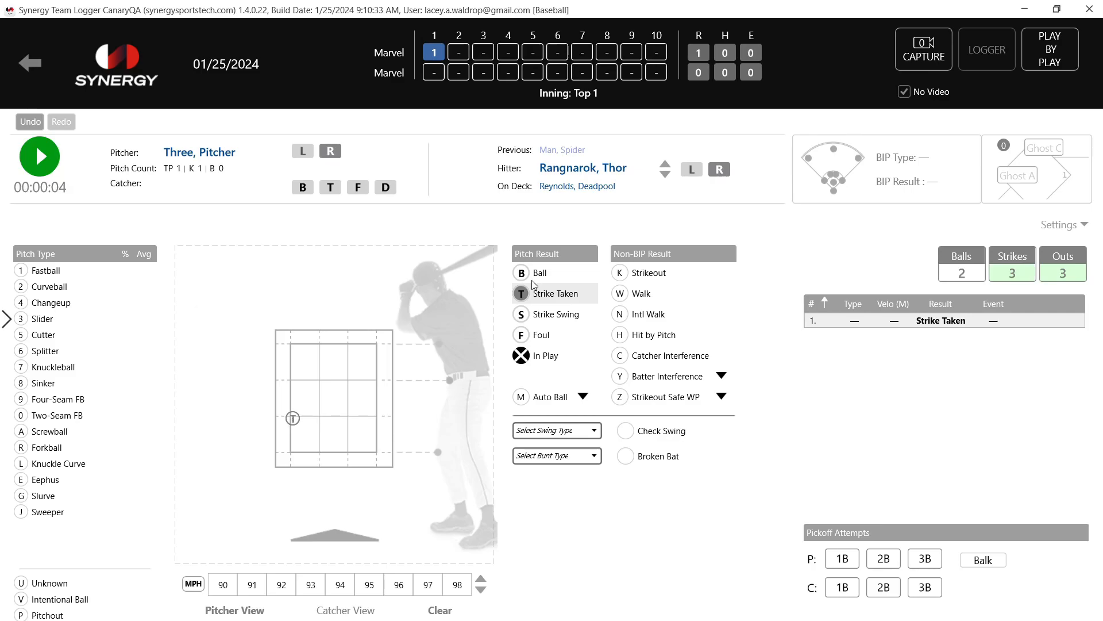
click(522, 315)
click(622, 277)
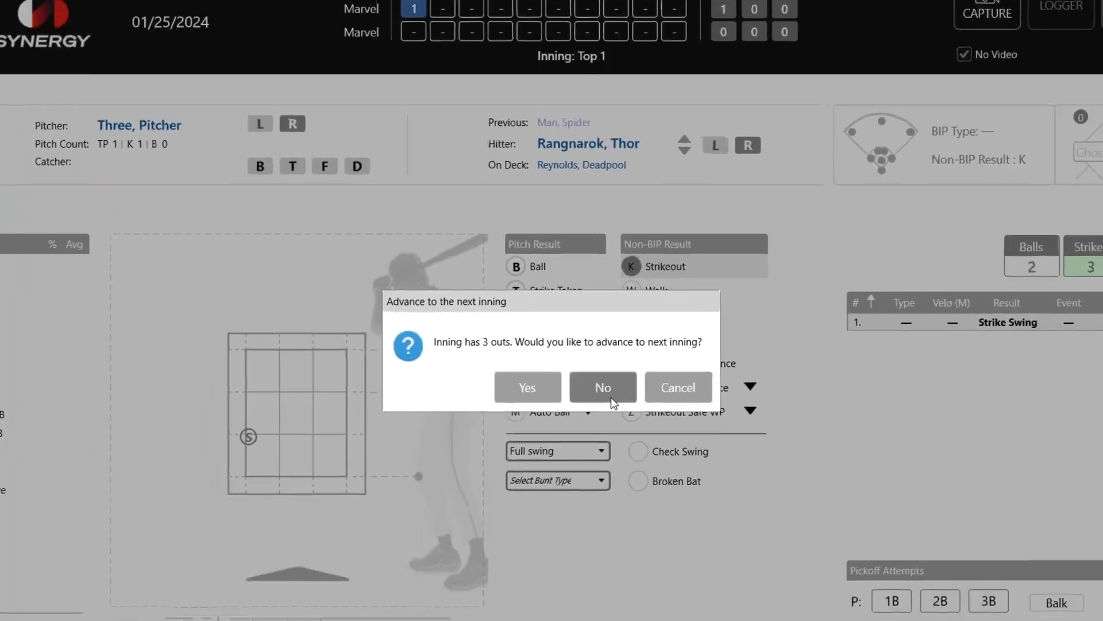
click(630, 430)
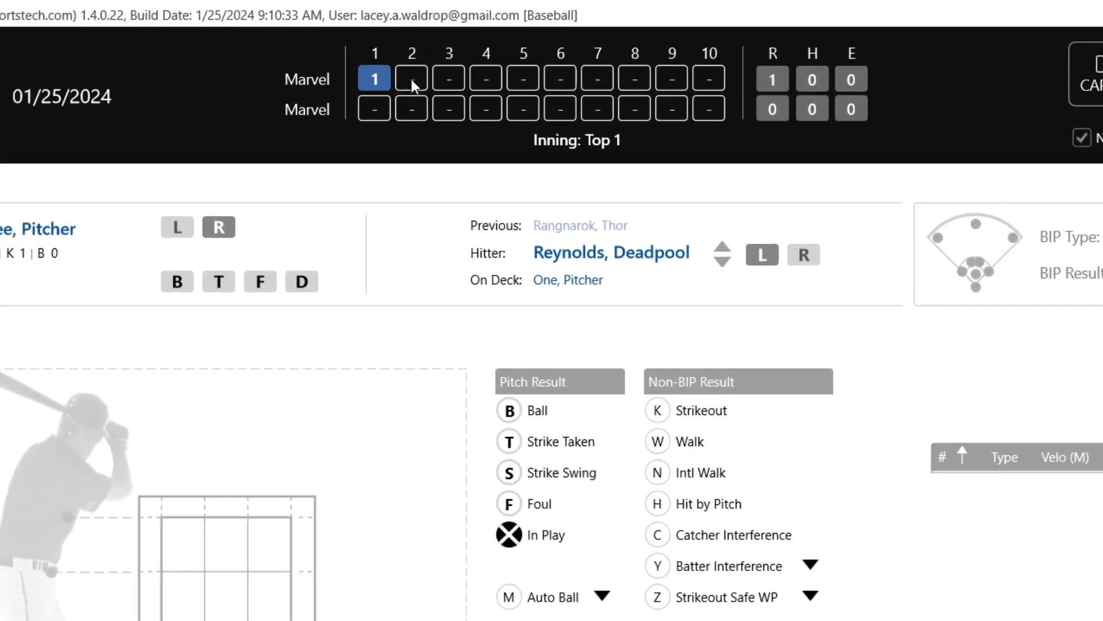
Switch the game from the top of the first inning to the top of the second.
click(411, 77)
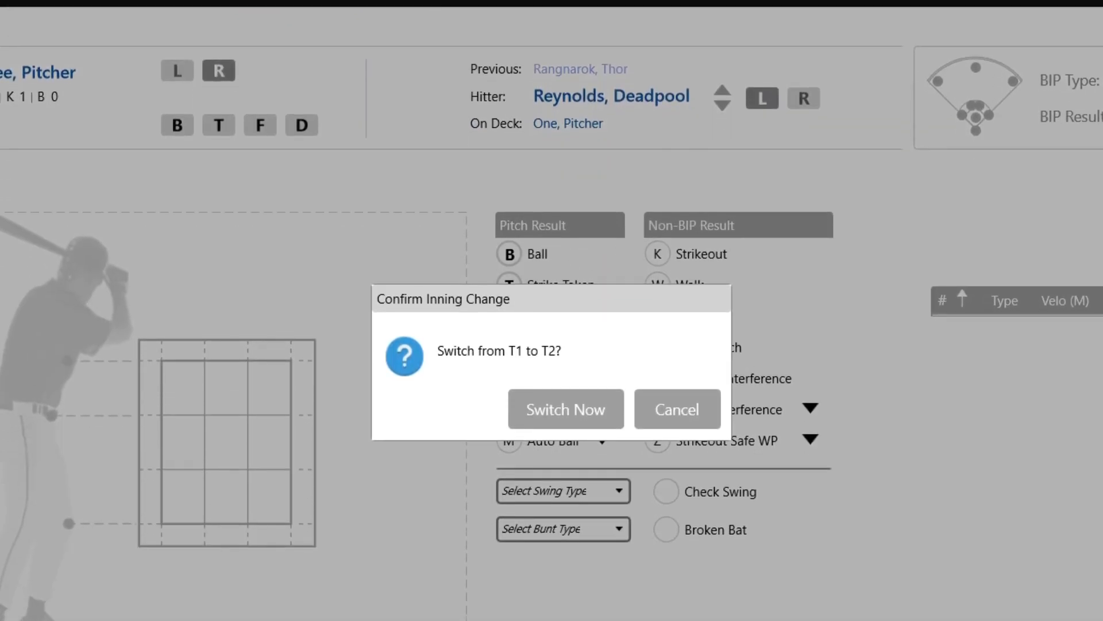